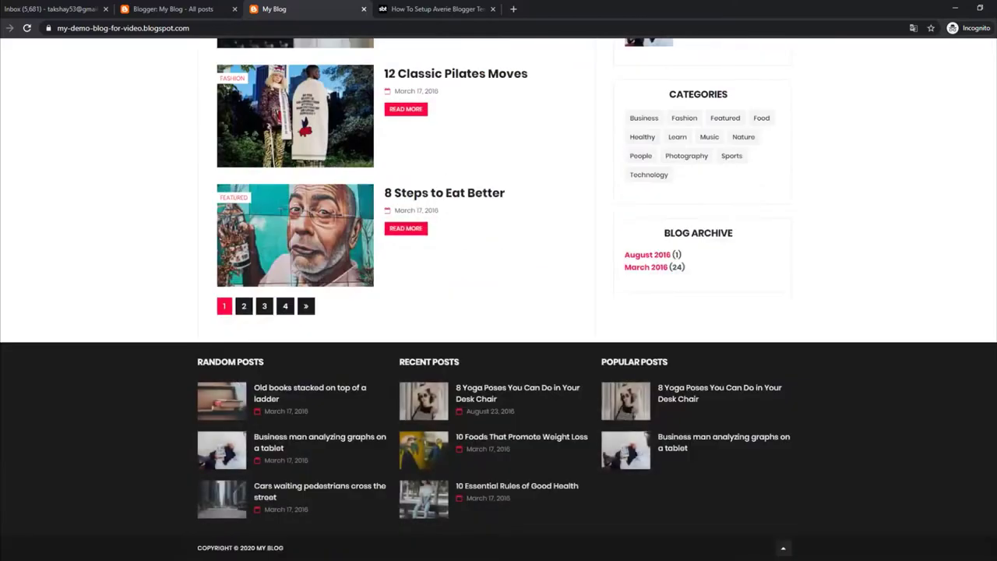
Look over the demo blog's homepage, then switch to the How To Setup Averie Blogger Template guide
{"action": "scroll", "coordinate": [498, 299], "scroll_direction": "up", "scroll_amount": 5}
{"action": "scroll", "coordinate": [499, 299], "scroll_direction": "up", "scroll_amount": 3}
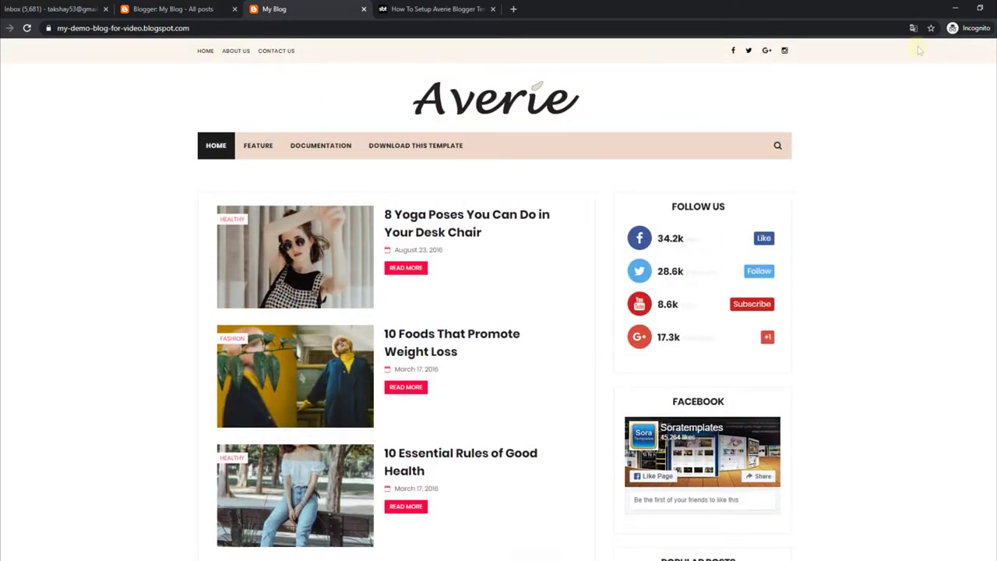
{"action": "left_click", "coordinate": [425, 9]}
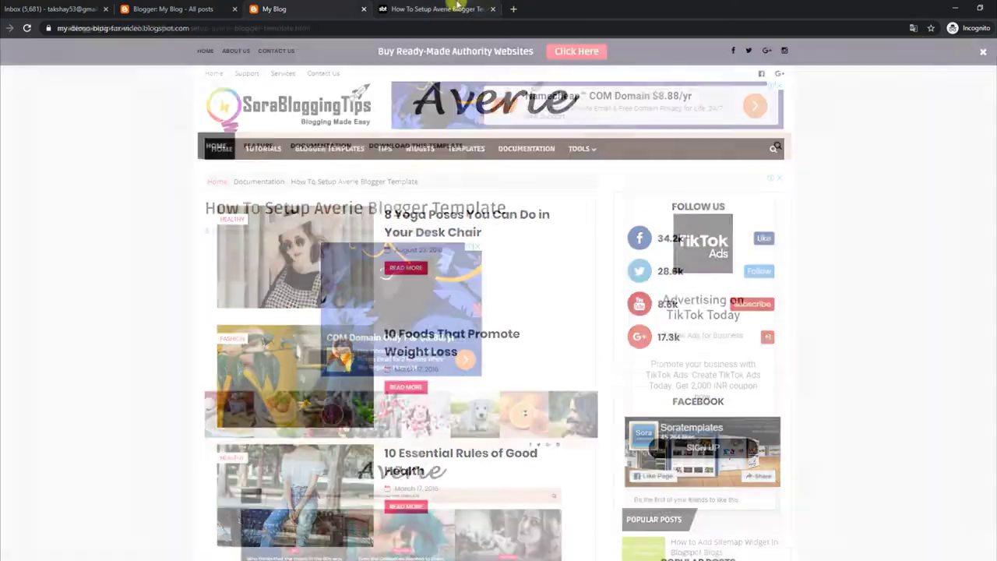
{"action": "left_click_drag", "start_coordinate": [209, 208], "coordinate": [502, 206]}
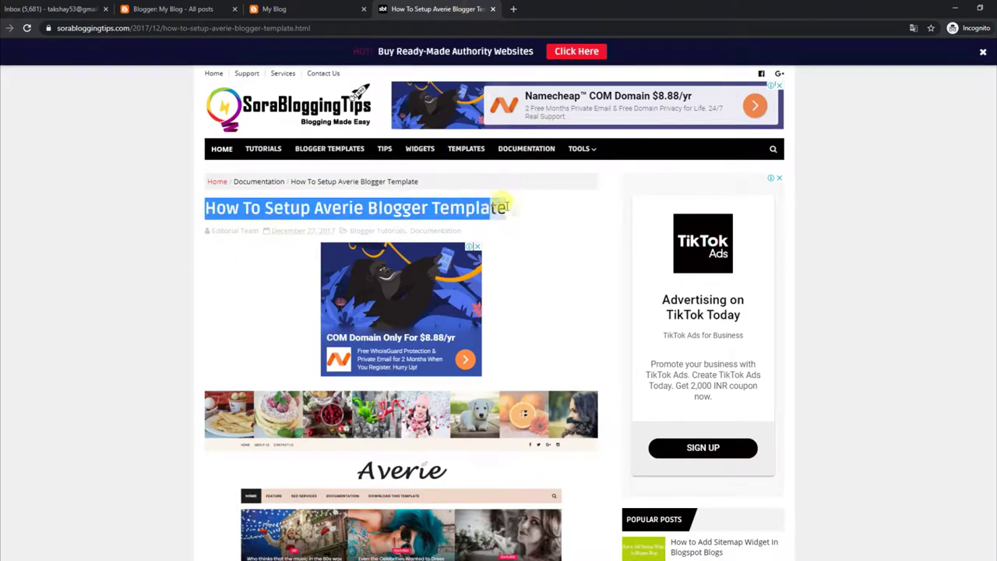
{"action": "left_click", "coordinate": [560, 266]}
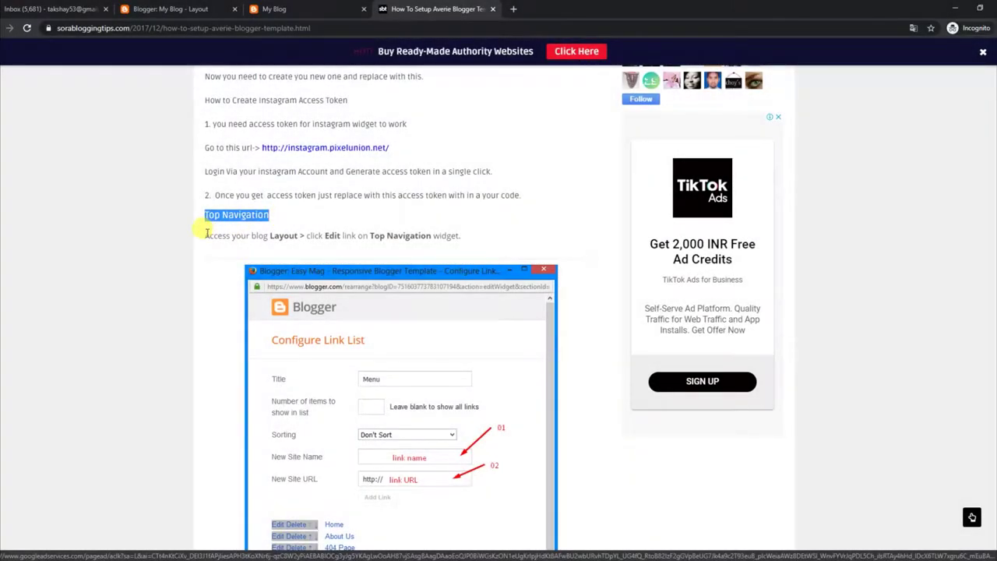
Read the guide's Top Navigation instructions and compare them with the link row above the blog's logo
{"action": "left_click_drag", "start_coordinate": [206, 235], "coordinate": [456, 236]}
{"action": "scroll", "coordinate": [493, 312], "scroll_direction": "down", "scroll_amount": 1}
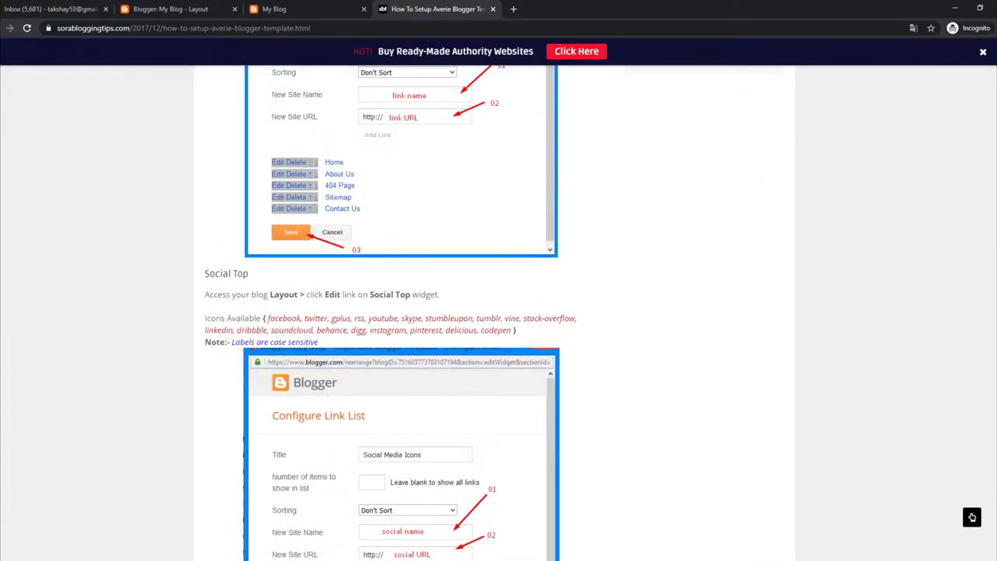
{"action": "scroll", "coordinate": [853, 172], "scroll_direction": "up", "scroll_amount": 3}
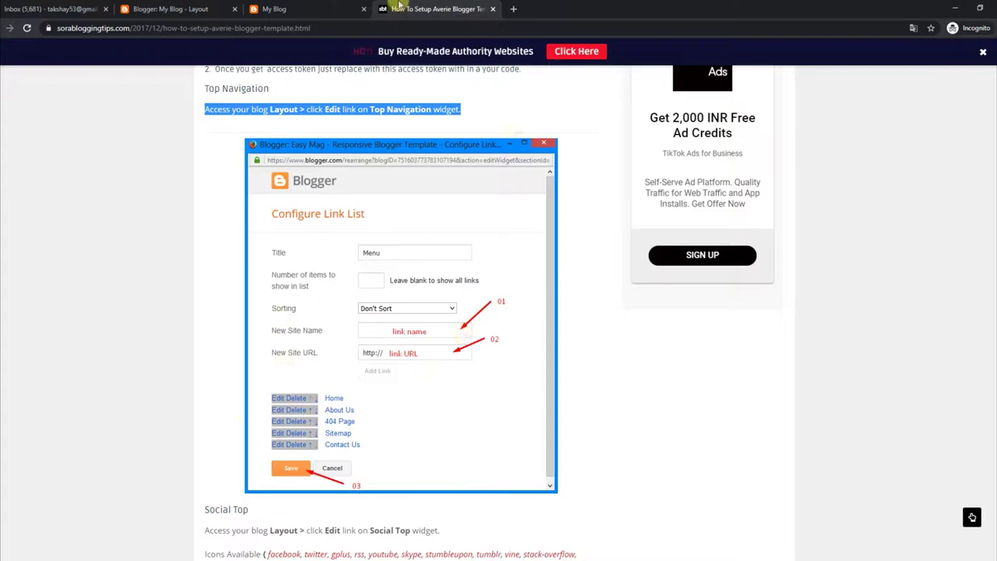
{"action": "left_click", "coordinate": [341, 7]}
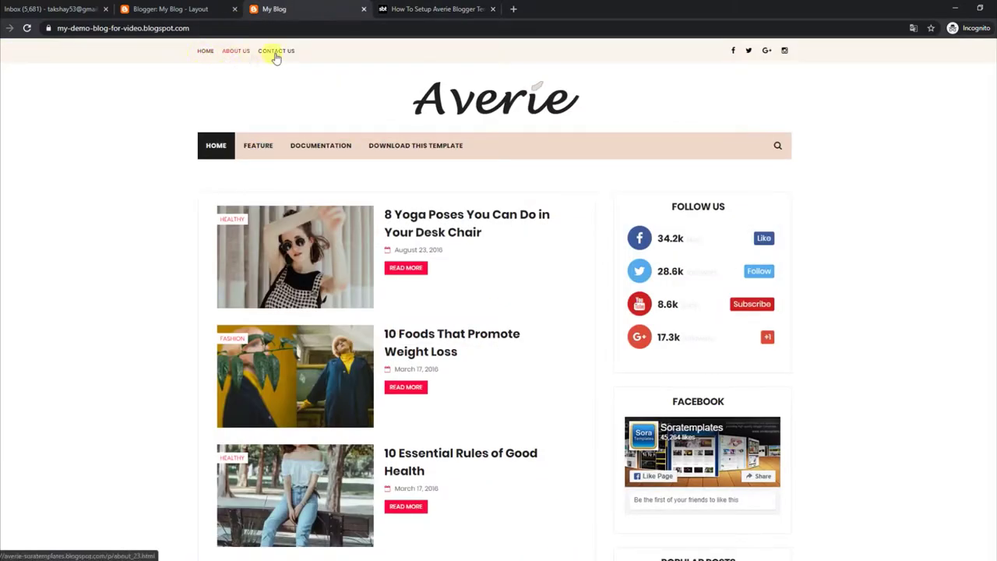
Delete the Home link from the Top Navigation Menu widget in the blog layout, save it and reload the blog
{"action": "left_click", "coordinate": [198, 9]}
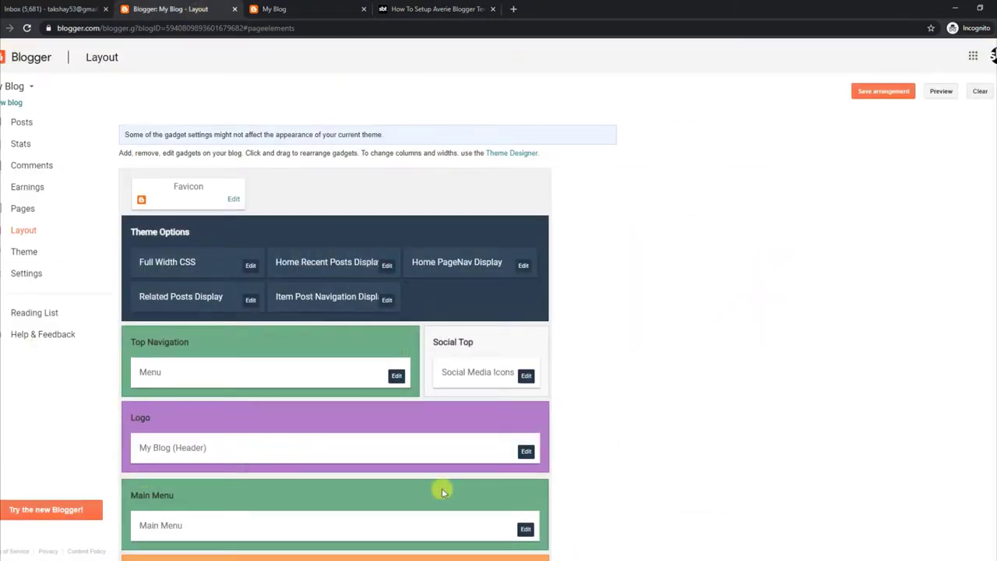
{"action": "left_click", "coordinate": [397, 376]}
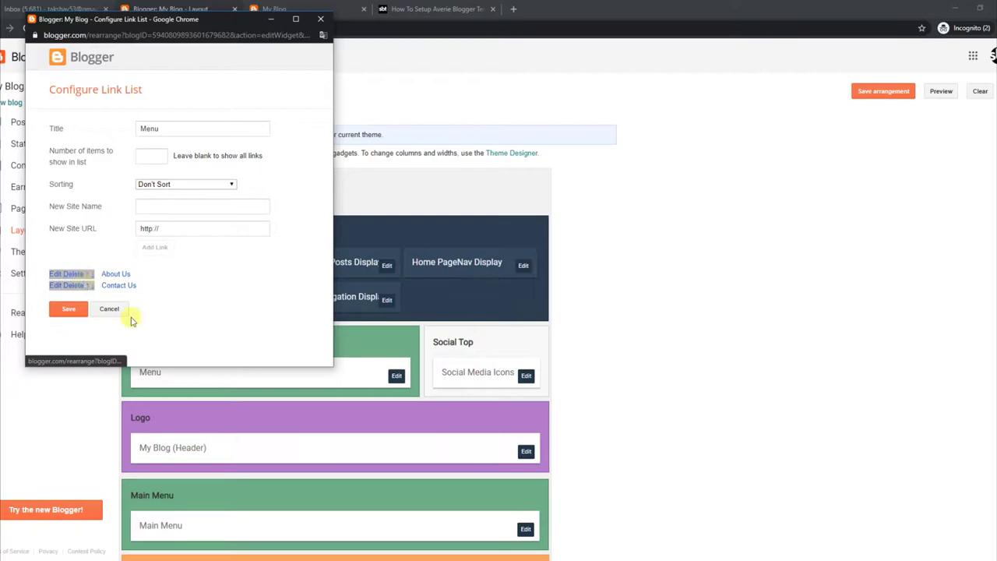
{"action": "left_click", "coordinate": [72, 319]}
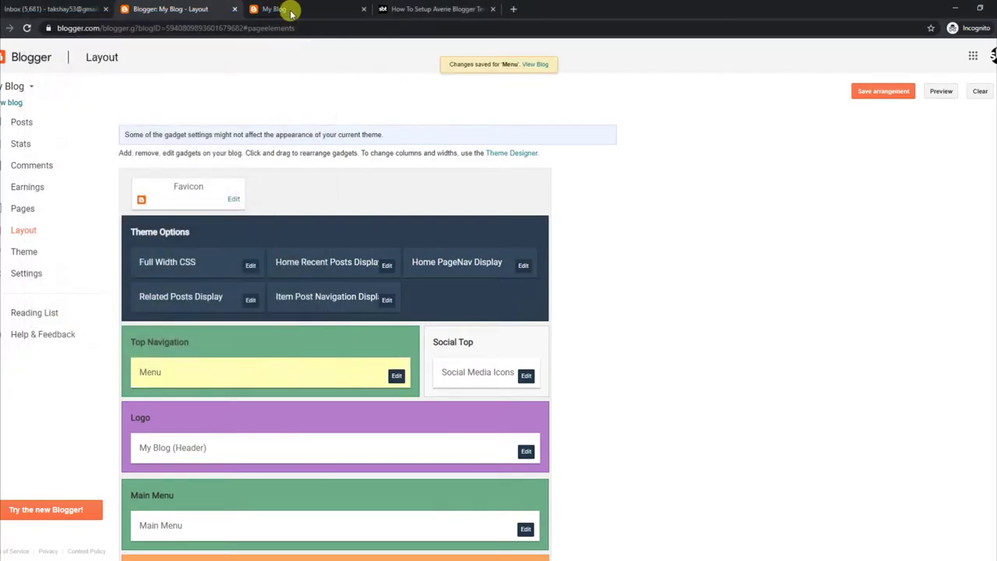
{"action": "left_click", "coordinate": [274, 8]}
{"action": "left_click", "coordinate": [25, 29]}
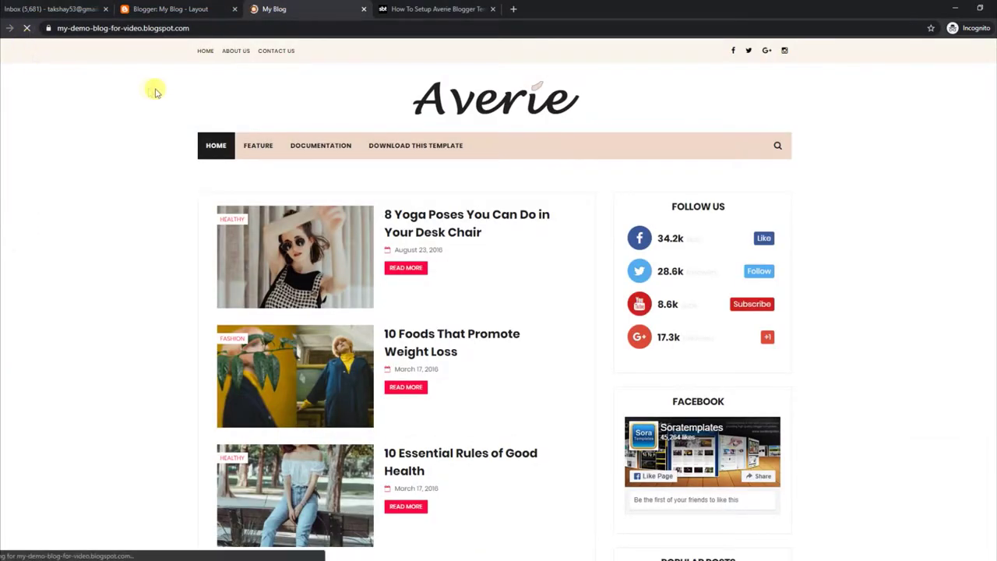
Add a link named Home to the Top Navigation Menu widget, save it and reload the blog
{"action": "left_click", "coordinate": [179, 12]}
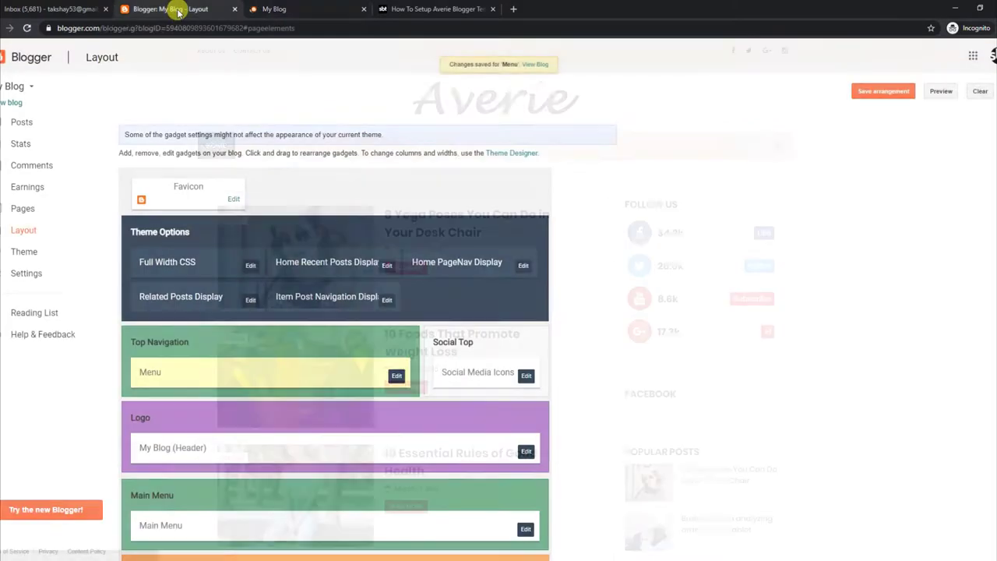
{"action": "left_click", "coordinate": [397, 377]}
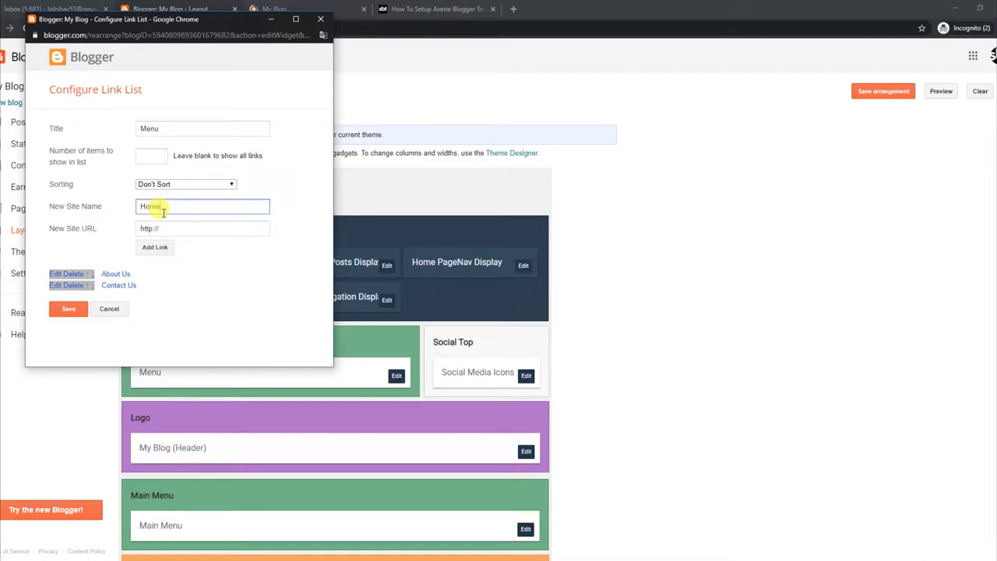
{"action": "left_click", "coordinate": [156, 247]}
{"action": "left_click", "coordinate": [68, 308]}
{"action": "left_click", "coordinate": [288, 9]}
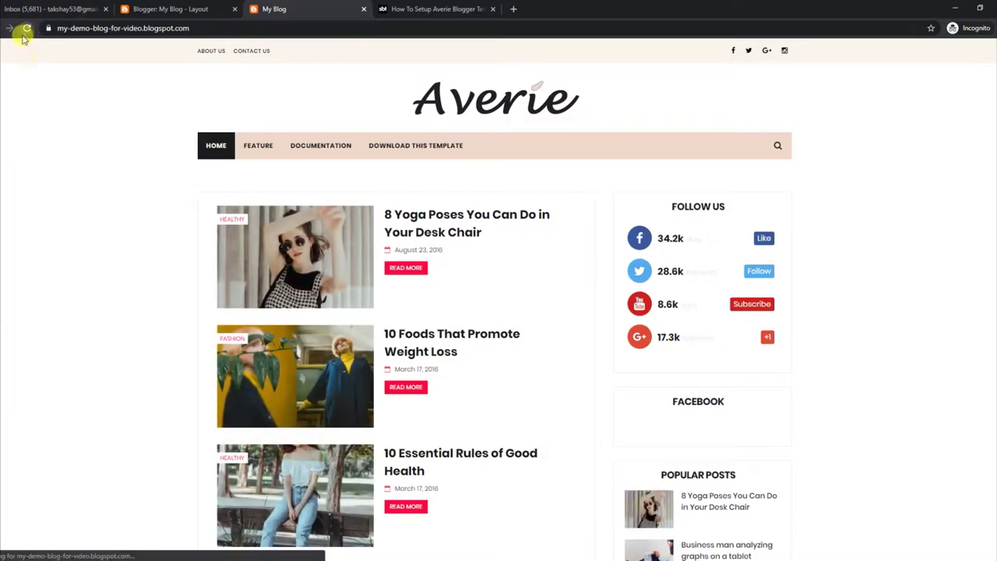
{"action": "left_click", "coordinate": [26, 30]}
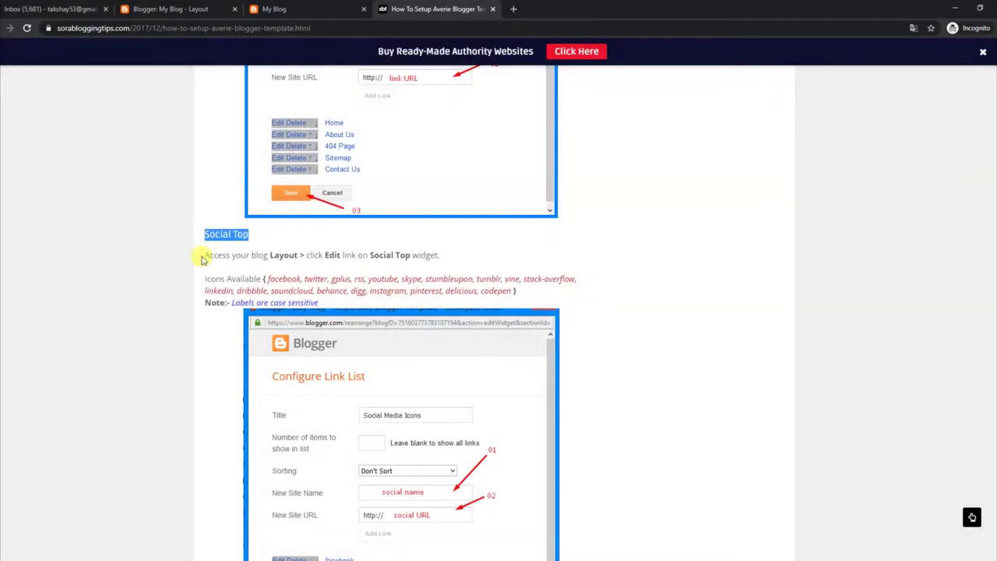
Read the guide's Social Top instructions and look at the social icons in the blog's header
{"action": "left_click", "coordinate": [203, 257]}
{"action": "left_click_drag", "start_coordinate": [294, 255], "coordinate": [423, 256]}
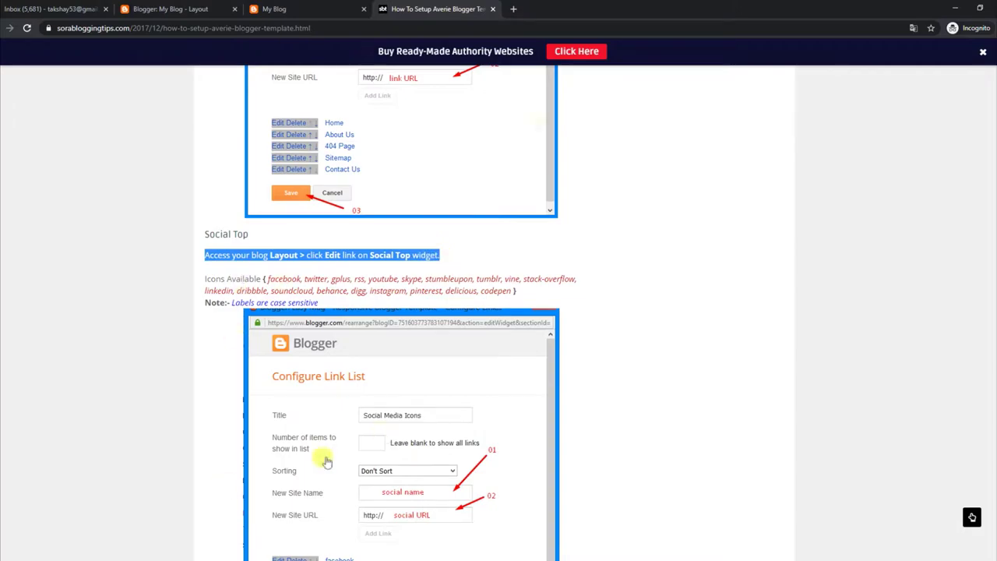
{"action": "key", "text": "ctrl+shift+Tab"}
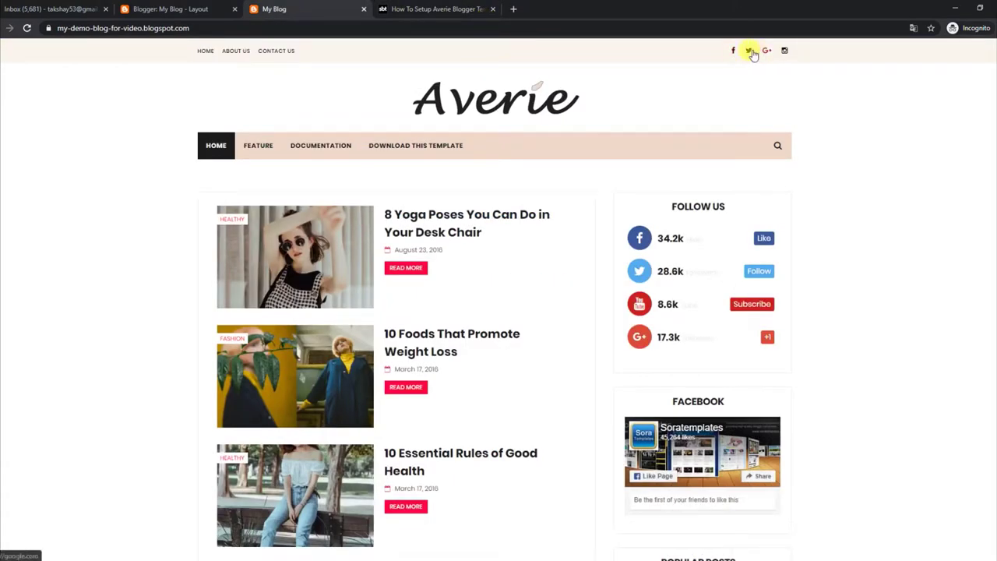
Delete the facebook link from the Social Top widget in the layout, save it and check the reloaded blog
{"action": "left_click", "coordinate": [189, 9]}
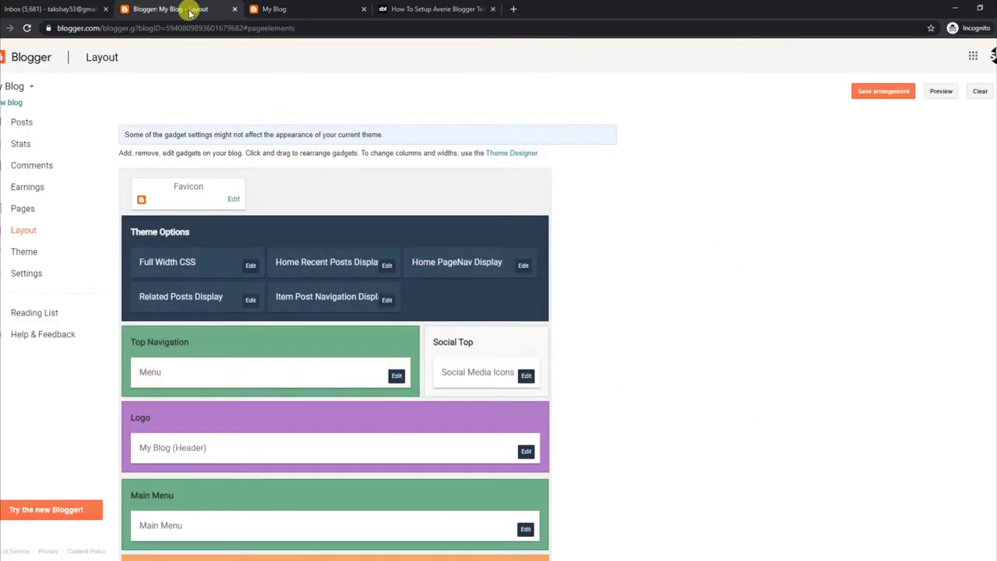
{"action": "left_click", "coordinate": [526, 377]}
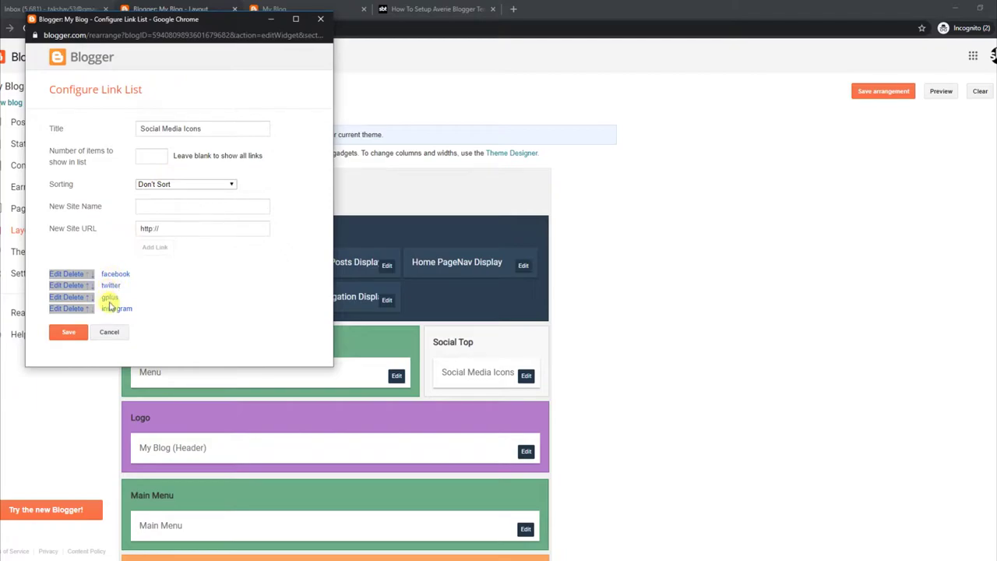
{"action": "left_click", "coordinate": [73, 275]}
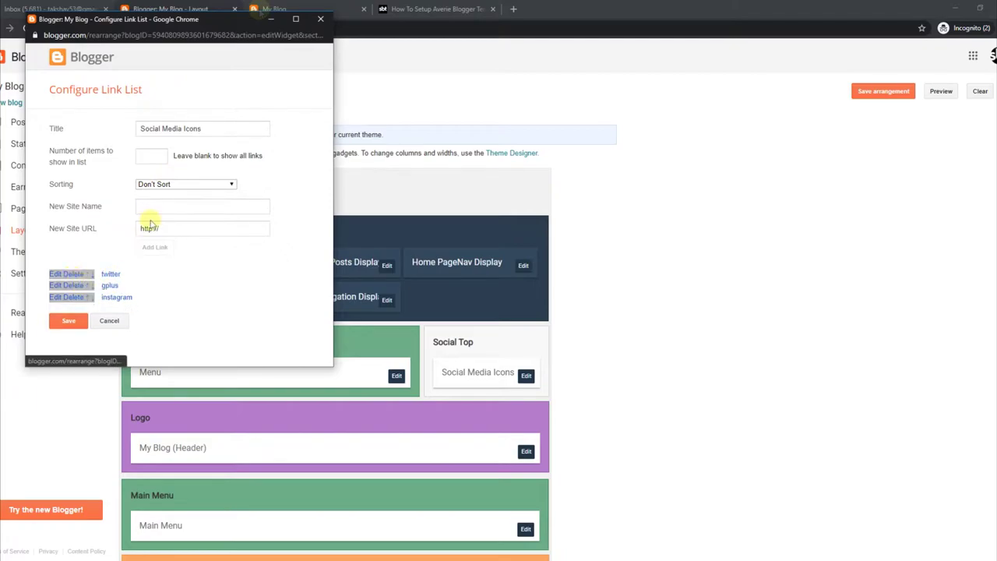
{"action": "left_click", "coordinate": [69, 320]}
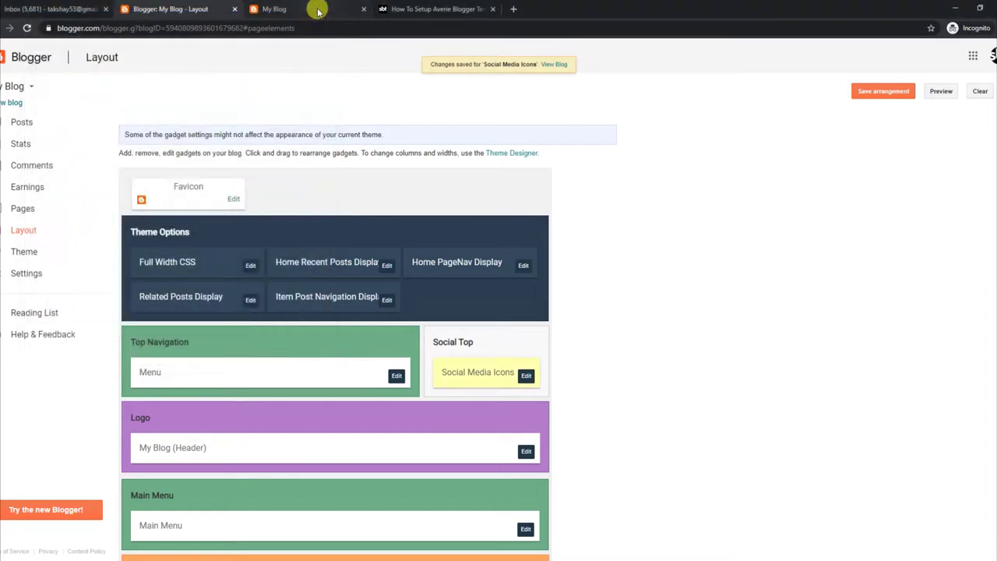
{"action": "left_click", "coordinate": [318, 11]}
{"action": "left_click", "coordinate": [27, 29]}
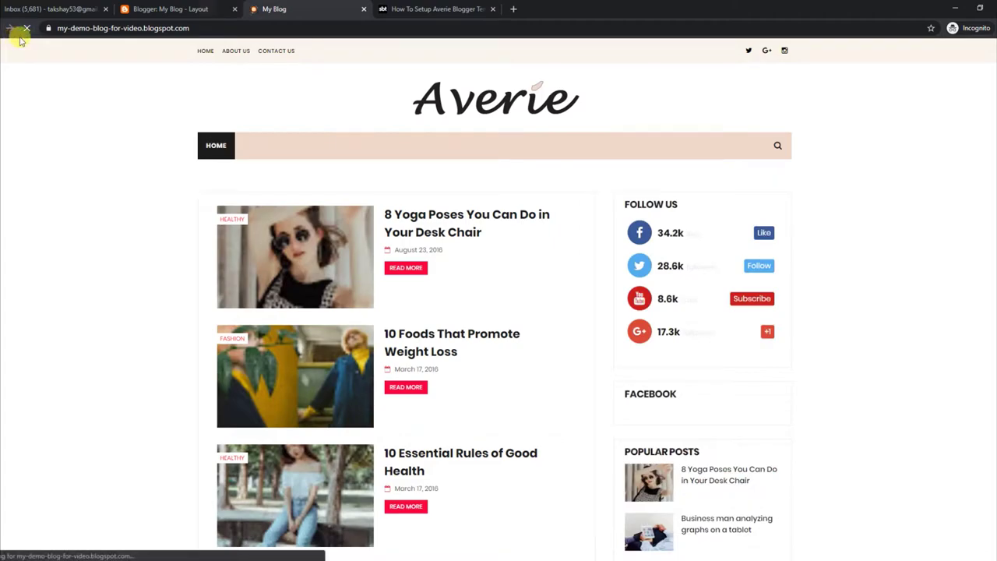
{"action": "left_click", "coordinate": [196, 9]}
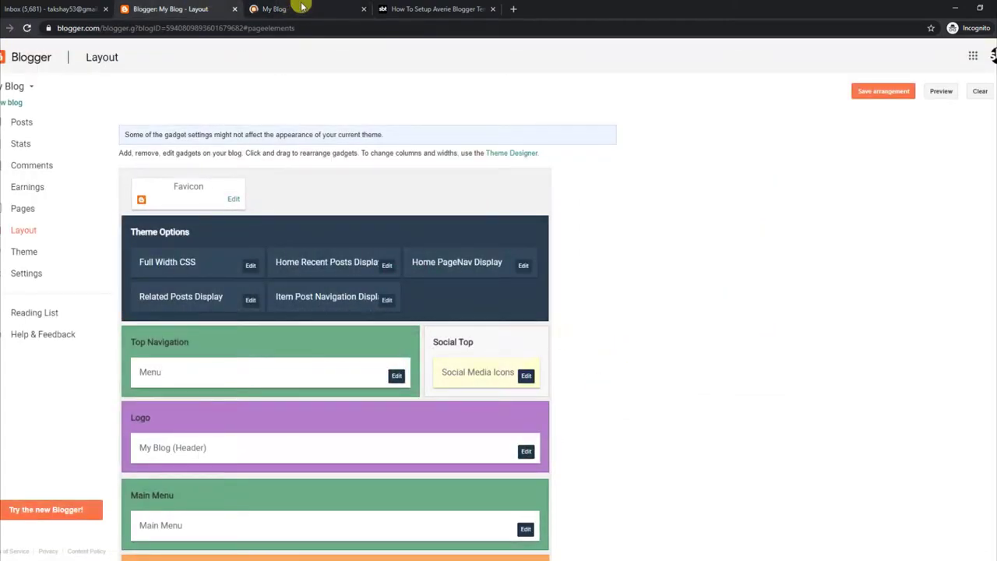
{"action": "left_click", "coordinate": [303, 9]}
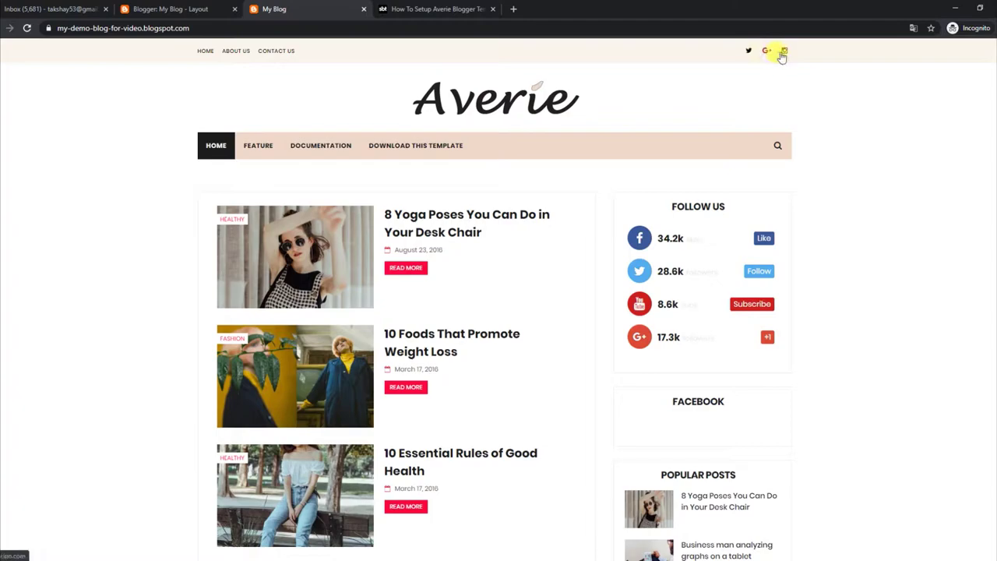
Add a link named facebook to the Social Top widget's Social Media Icons list, save it and reload the blog
{"action": "left_click", "coordinate": [196, 9]}
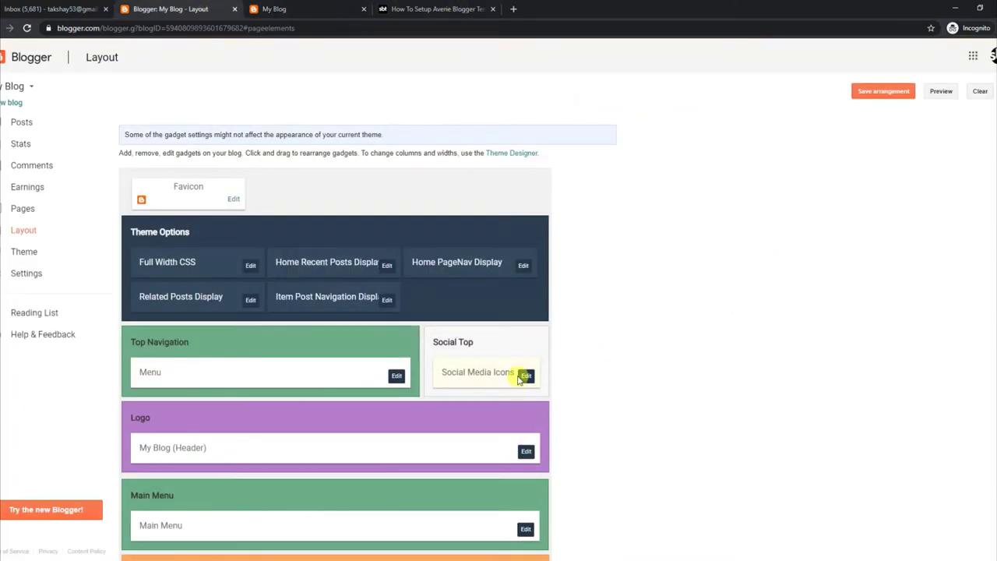
{"action": "left_click", "coordinate": [525, 376]}
{"action": "left_click", "coordinate": [153, 207]}
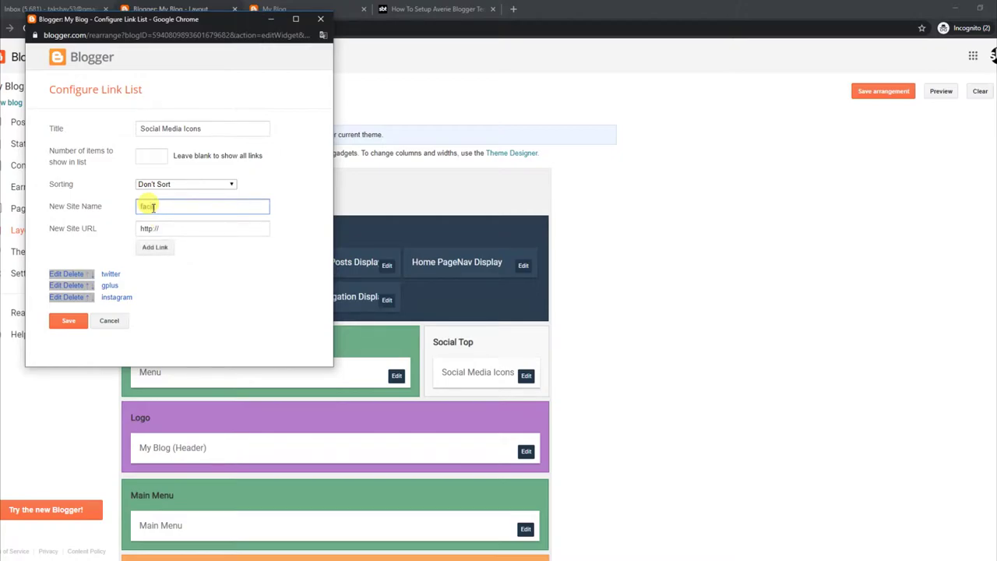
{"action": "left_click", "coordinate": [160, 248]}
{"action": "left_click", "coordinate": [69, 320]}
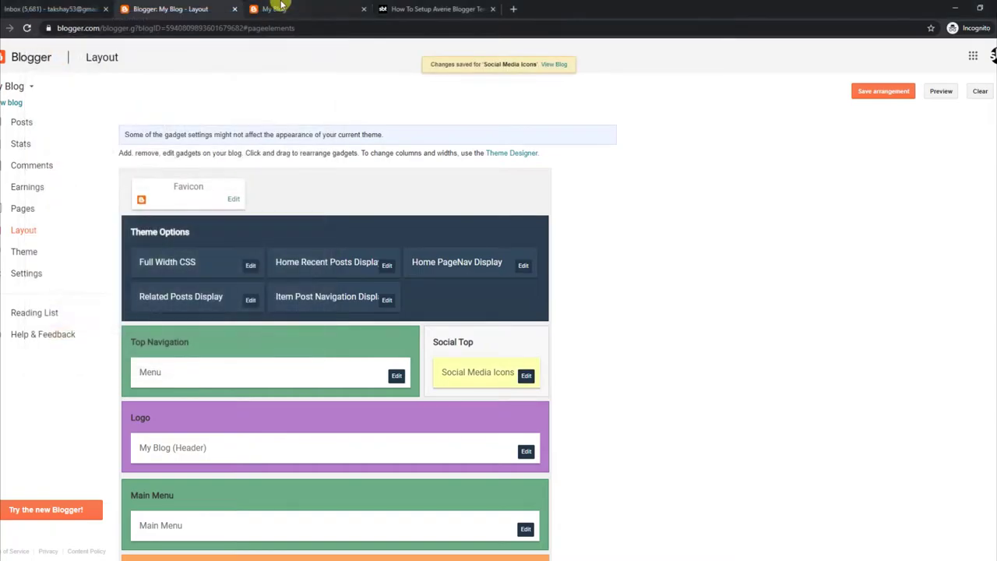
{"action": "left_click", "coordinate": [277, 8]}
{"action": "left_click", "coordinate": [27, 29]}
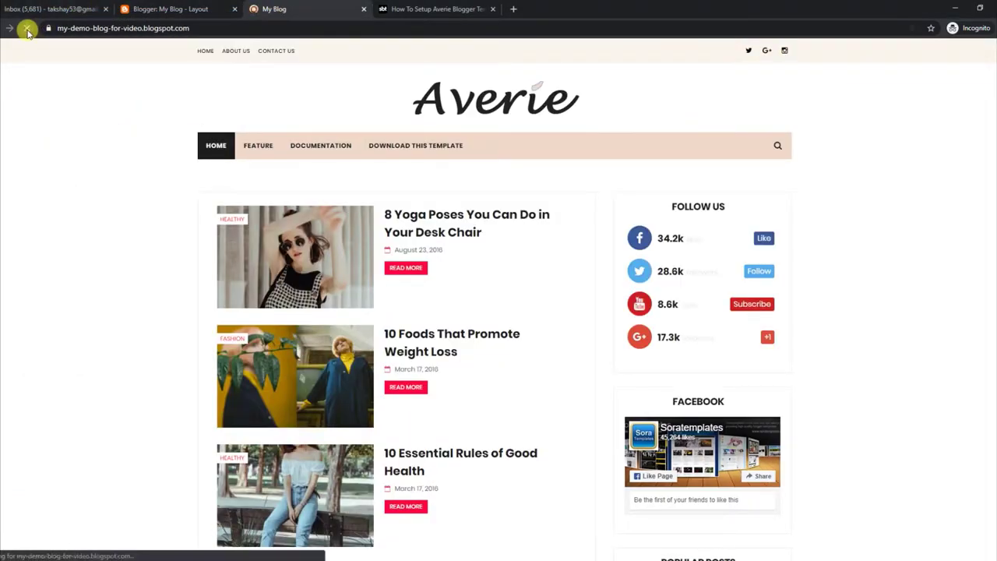
{"action": "left_click", "coordinate": [27, 29]}
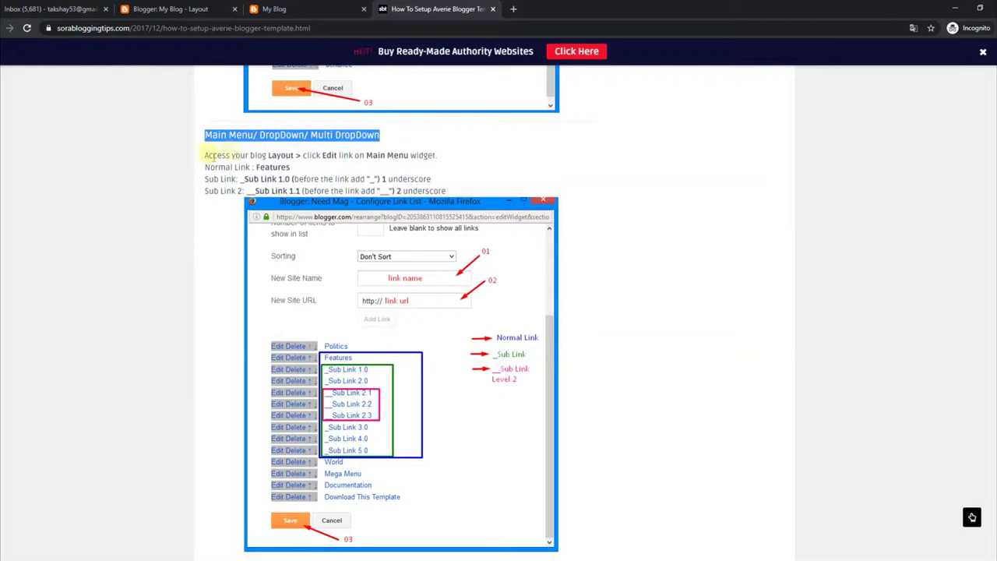
Read the guide's Main Menu dropdown instructions on underscore prefixes and view the blog's Feature submenu
{"action": "left_click_drag", "start_coordinate": [207, 155], "coordinate": [446, 163]}
{"action": "left_click_drag", "start_coordinate": [206, 167], "coordinate": [301, 171]}
{"action": "left_click_drag", "start_coordinate": [208, 179], "coordinate": [459, 184]}
{"action": "left_click_drag", "start_coordinate": [206, 191], "coordinate": [458, 200]}
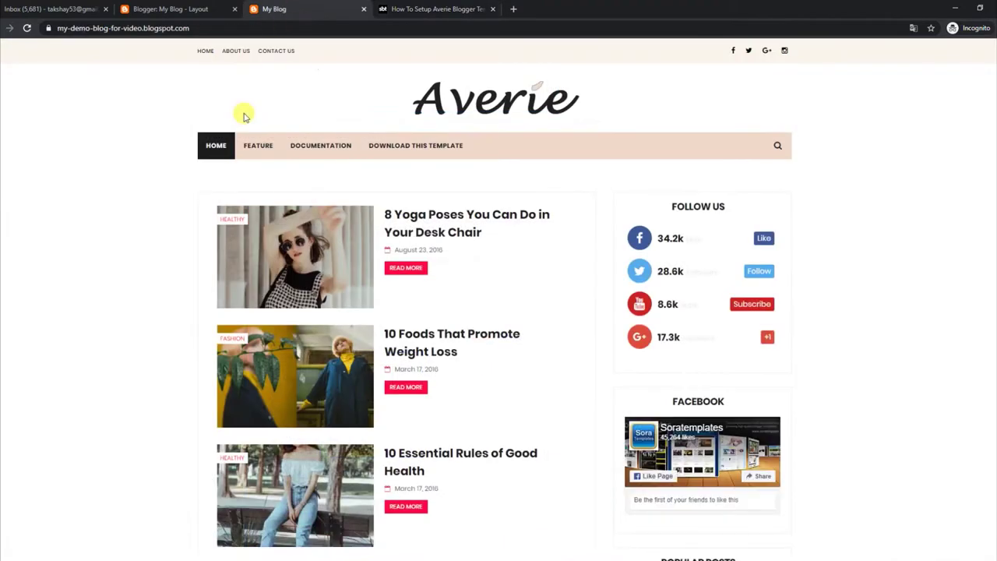
{"action": "mouse_move", "coordinate": [253, 162]}
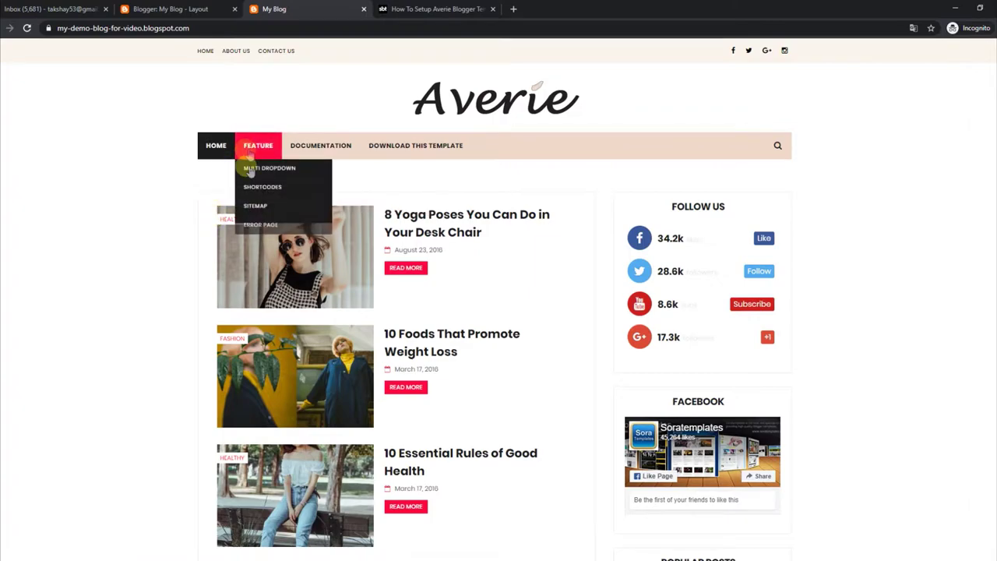
Rename the "__DropDown 1" link in the layout's Main Menu widget to "__ 1" and save the widget
{"action": "left_click", "coordinate": [205, 8]}
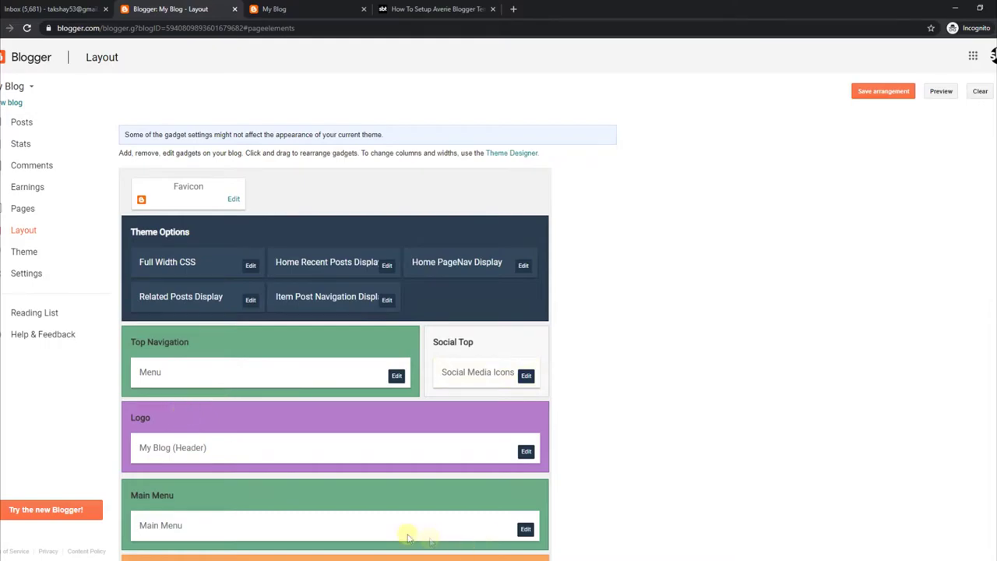
{"action": "left_click", "coordinate": [526, 529]}
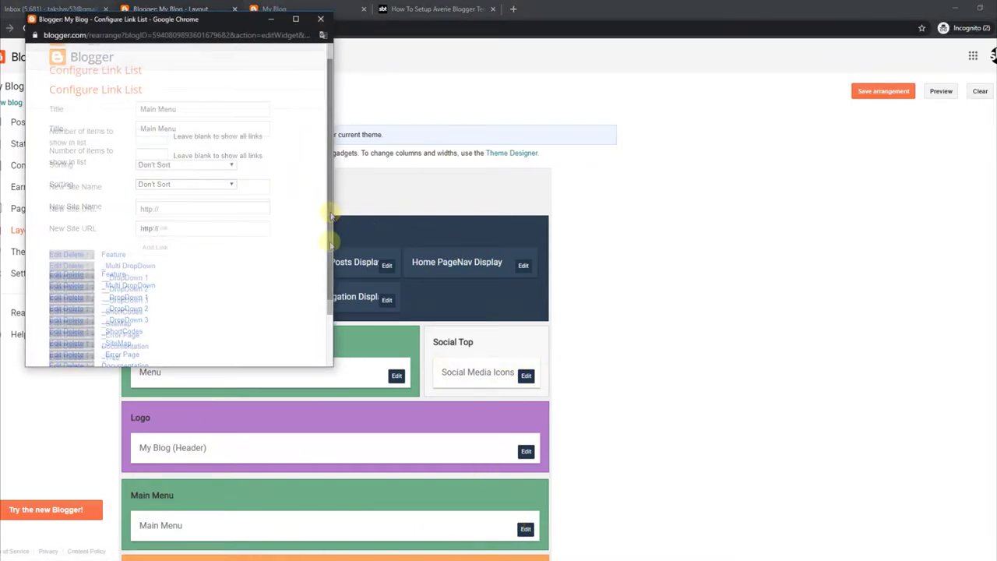
{"action": "scroll", "coordinate": [233, 227], "scroll_direction": "down", "scroll_amount": 2}
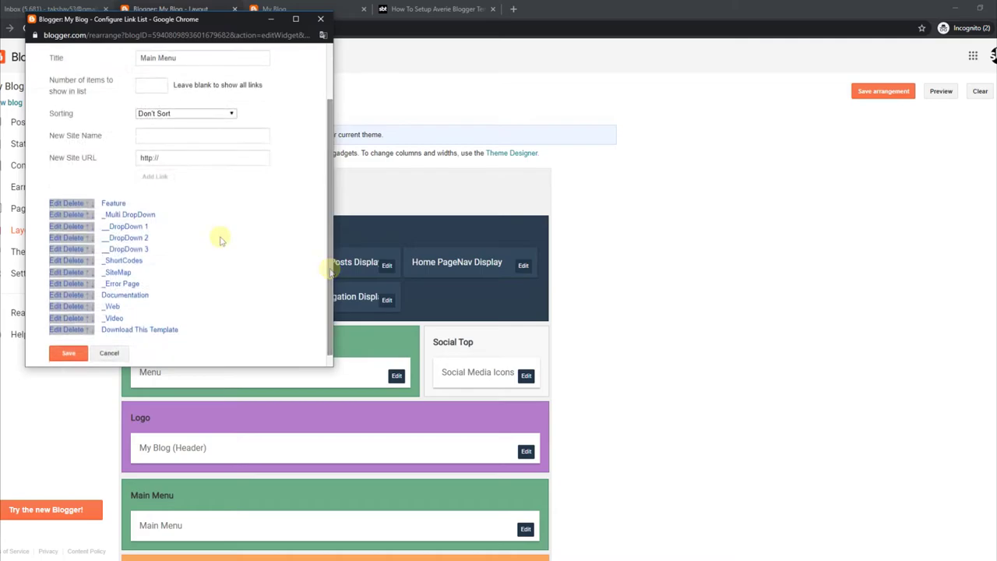
{"action": "left_click", "coordinate": [56, 226]}
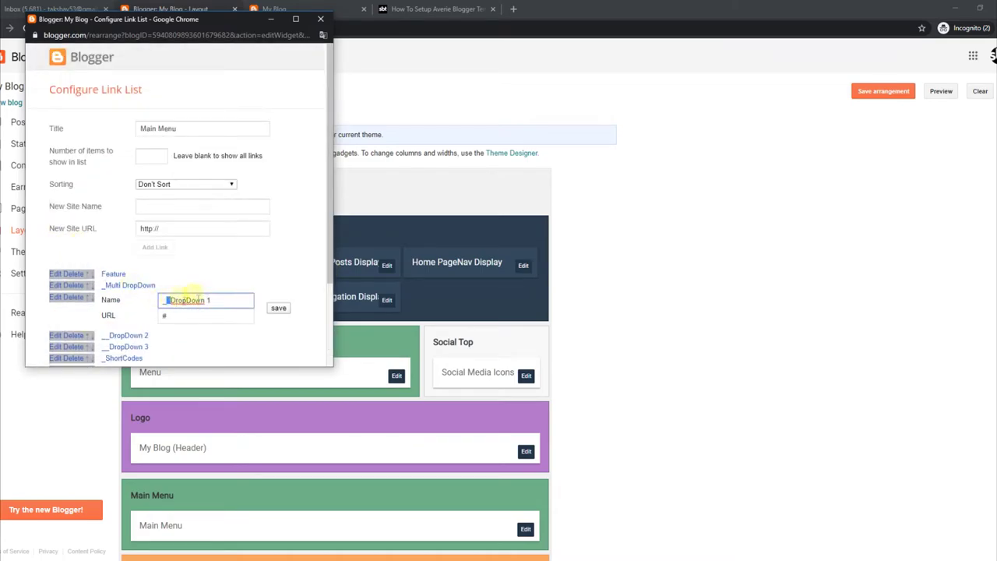
{"action": "left_click_drag", "start_coordinate": [213, 301], "coordinate": [154, 303]}
{"action": "left_click", "coordinate": [282, 308]}
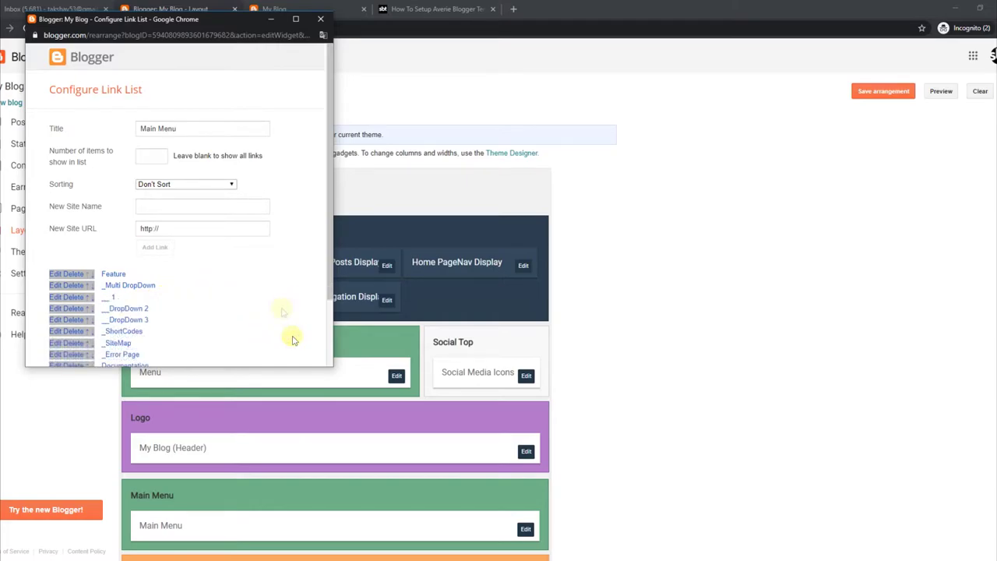
{"action": "scroll", "coordinate": [328, 261], "scroll_direction": "down", "scroll_amount": 2}
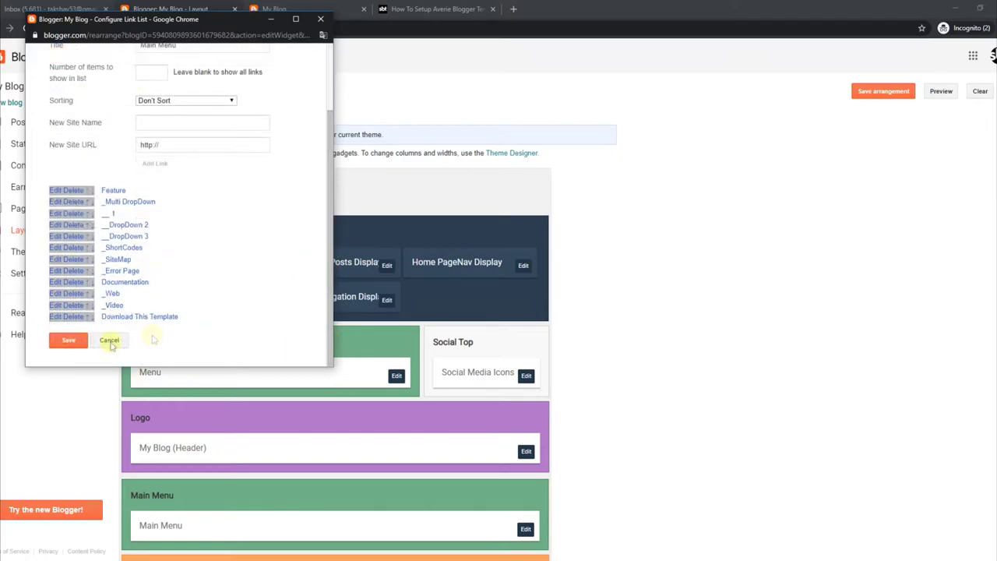
{"action": "left_click", "coordinate": [78, 343]}
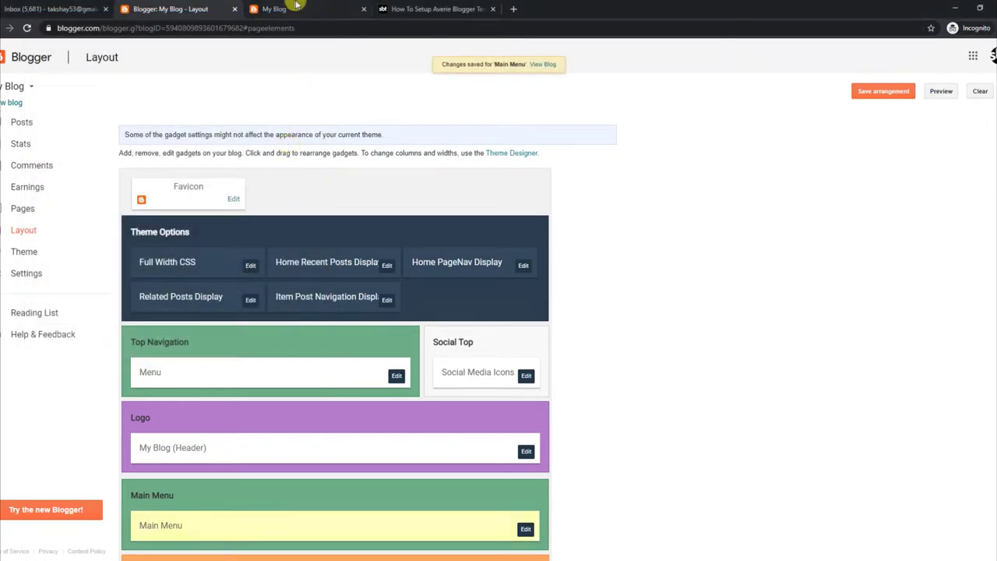
Reload the blog and check the Multi DropDown submenu under Feature in the main menu
{"action": "left_click", "coordinate": [281, 9]}
{"action": "mouse_move", "coordinate": [319, 167]}
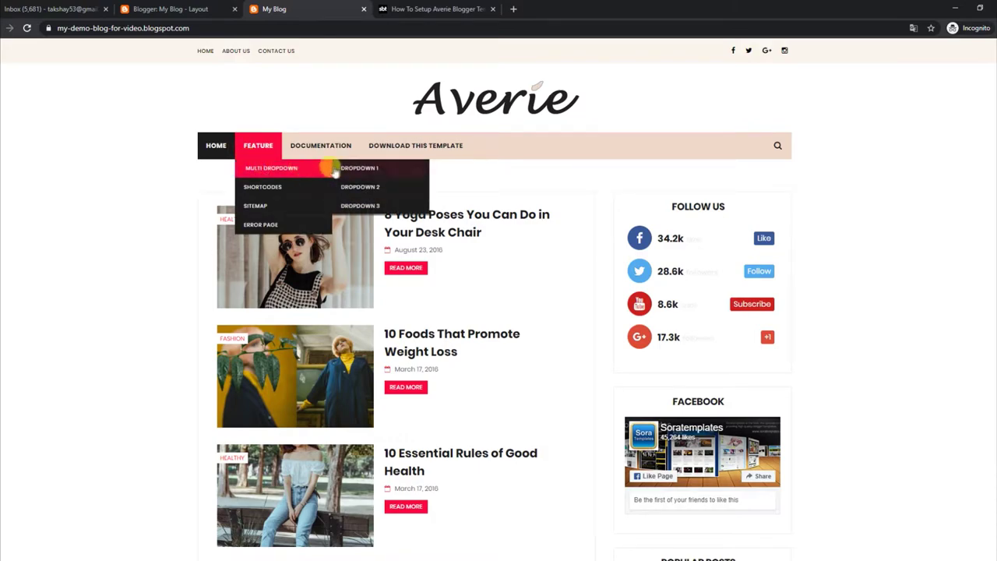
{"action": "left_click", "coordinate": [27, 29]}
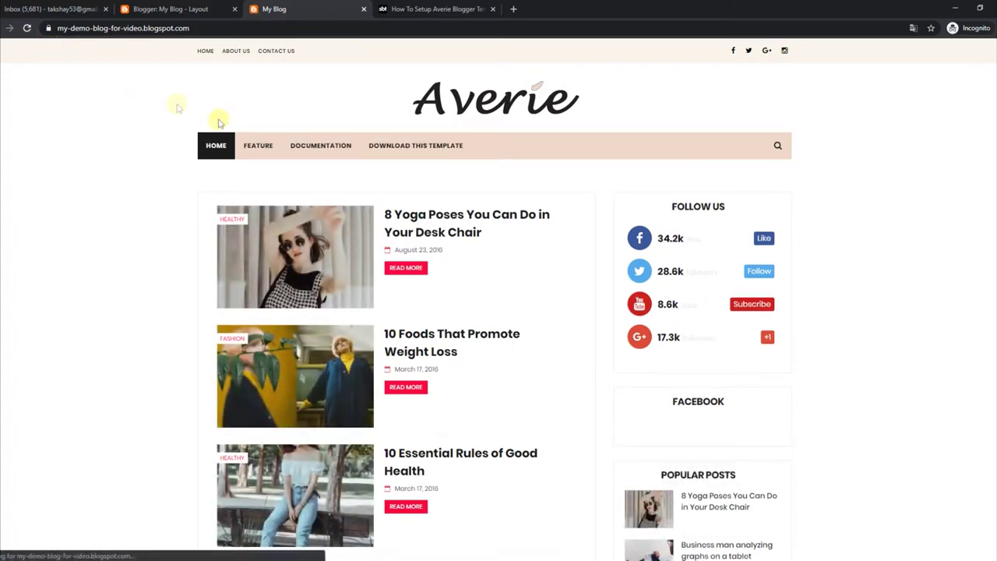
{"action": "mouse_move", "coordinate": [257, 147]}
{"action": "mouse_move", "coordinate": [327, 168]}
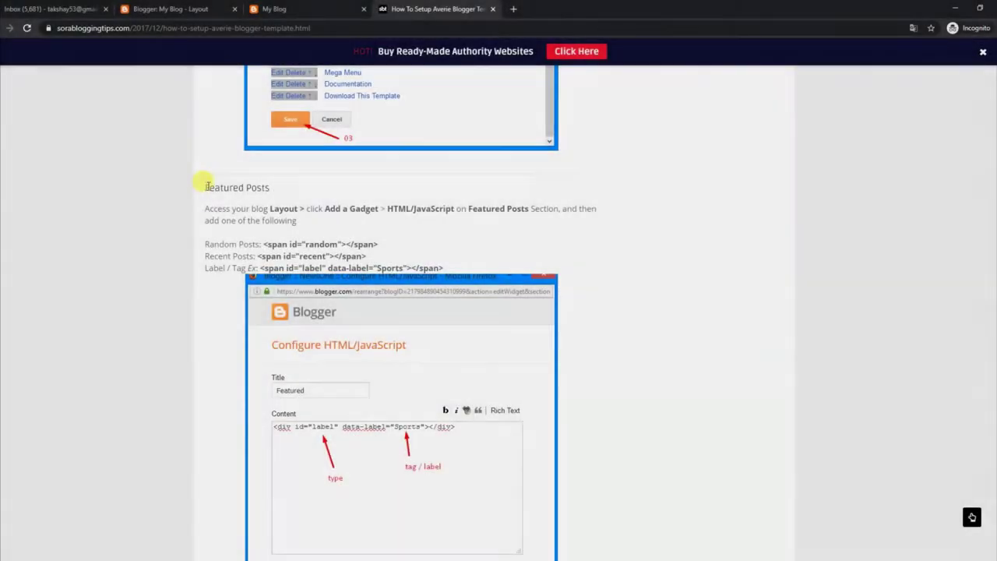
Read the guide's Featured Posts instructions and copy the random posts code <span id="random"></span>
{"action": "left_click_drag", "start_coordinate": [207, 187], "coordinate": [311, 219]}
{"action": "left_click_drag", "start_coordinate": [205, 246], "coordinate": [381, 247]}
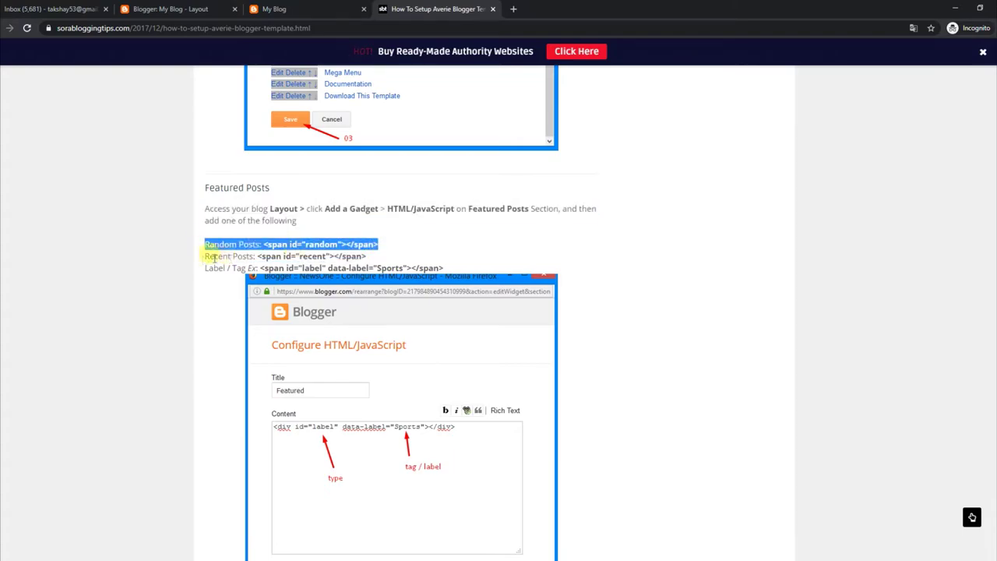
{"action": "left_click_drag", "start_coordinate": [205, 255], "coordinate": [374, 262]}
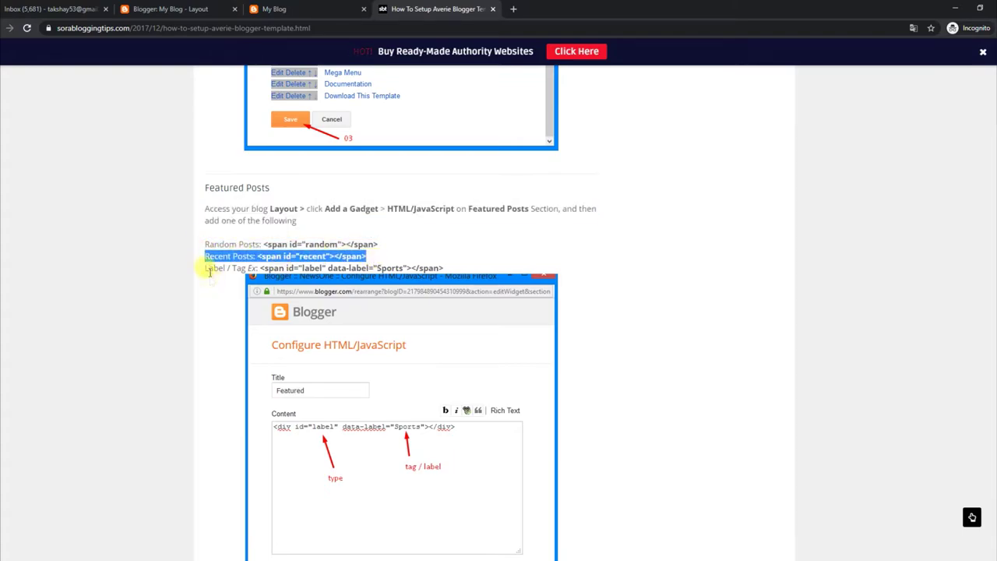
{"action": "left_click_drag", "start_coordinate": [205, 268], "coordinate": [452, 269]}
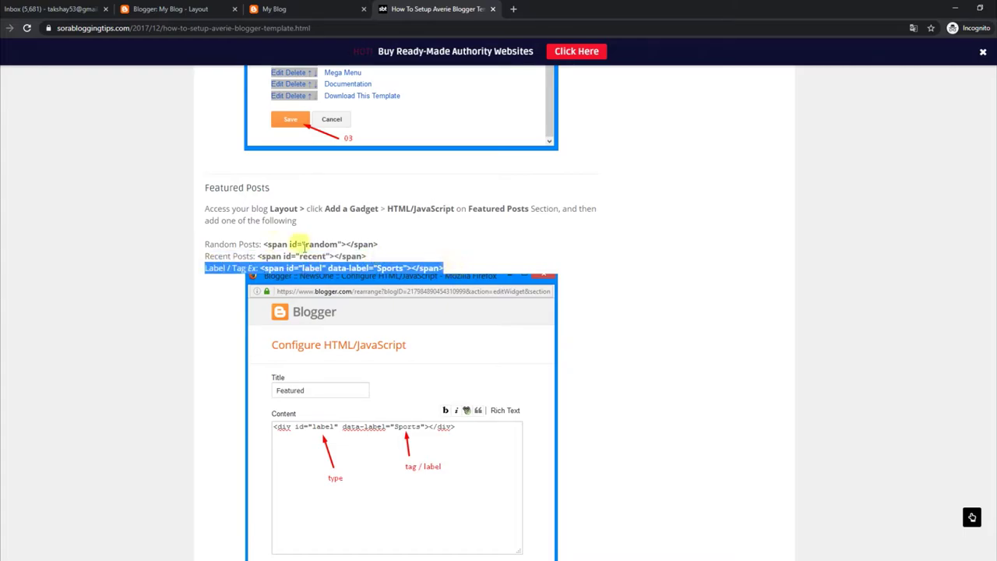
{"action": "left_click", "coordinate": [269, 245]}
{"action": "left_click_drag", "start_coordinate": [264, 244], "coordinate": [343, 243]}
{"action": "right_click", "coordinate": [343, 242]}
{"action": "left_click", "coordinate": [358, 256]}
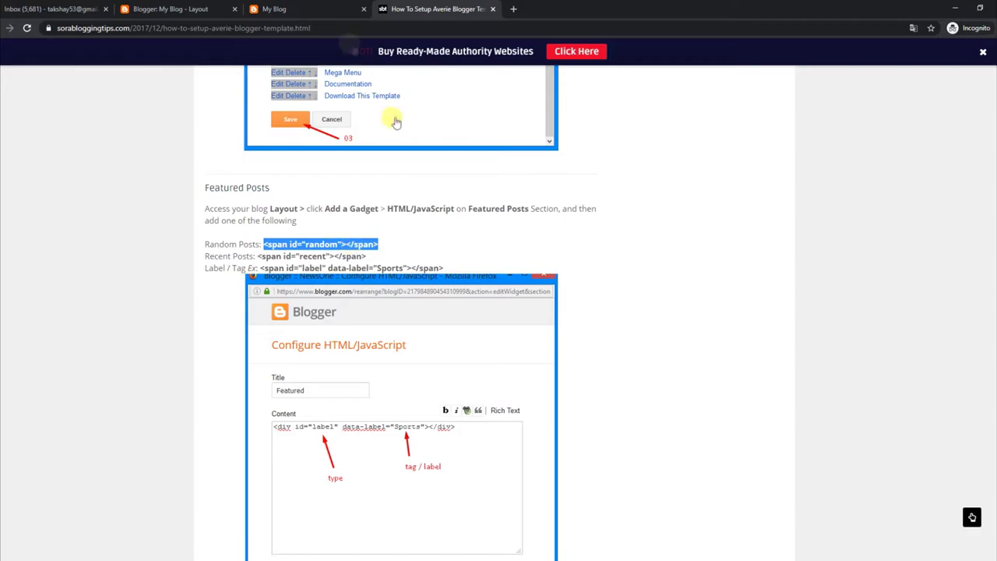
Replace the Featured widget's content in the layout's Featured Posts section with <span id="random"></span>, save it and reload the blog
{"action": "left_click", "coordinate": [308, 8]}
{"action": "left_click", "coordinate": [193, 6]}
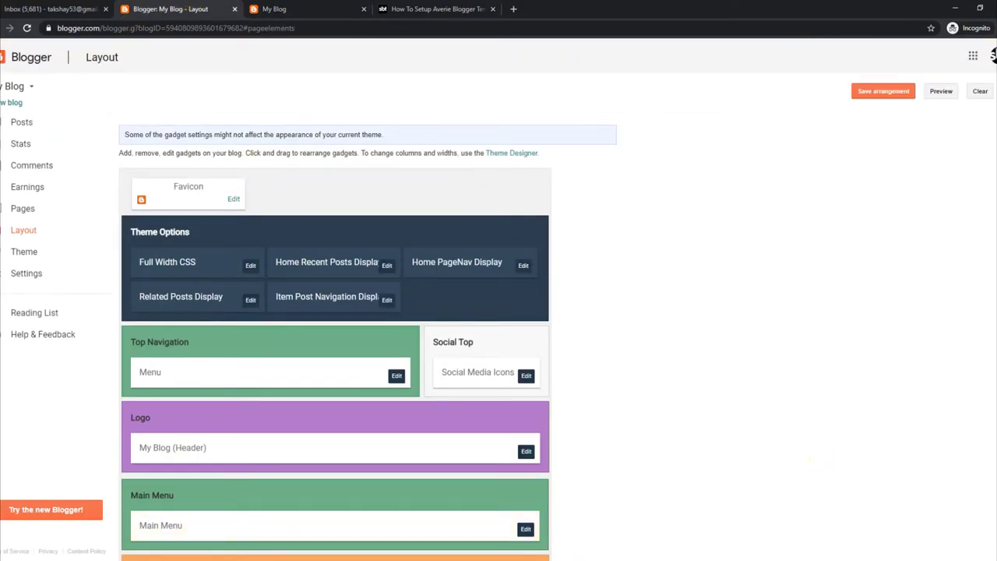
{"action": "scroll", "coordinate": [546, 389], "scroll_direction": "down", "scroll_amount": 3}
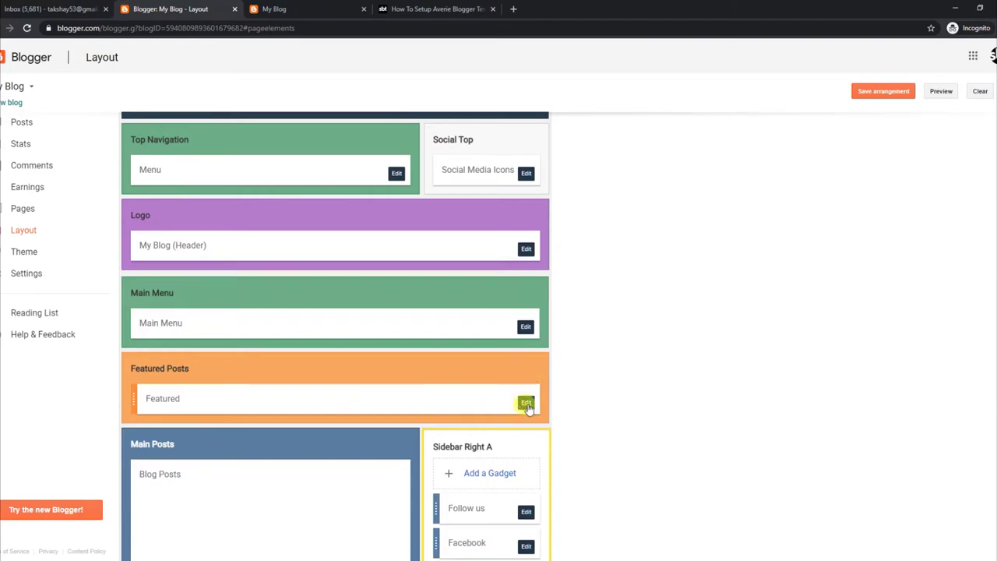
{"action": "left_click", "coordinate": [526, 403]}
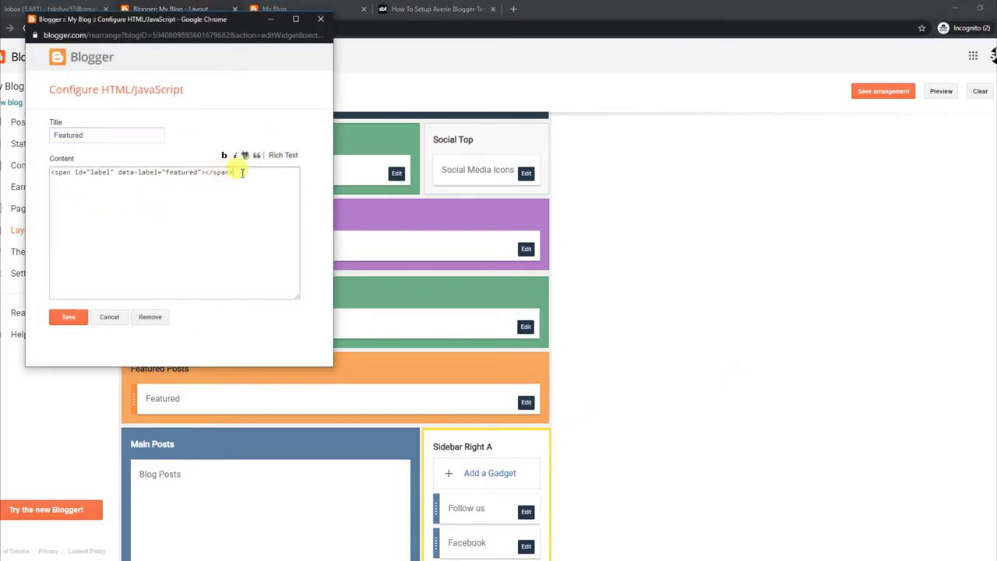
{"action": "left_click_drag", "start_coordinate": [241, 172], "coordinate": [59, 175]}
{"action": "key", "text": "BackSpace"}
{"action": "right_click", "coordinate": [62, 178]}
{"action": "left_click", "coordinate": [70, 272]}
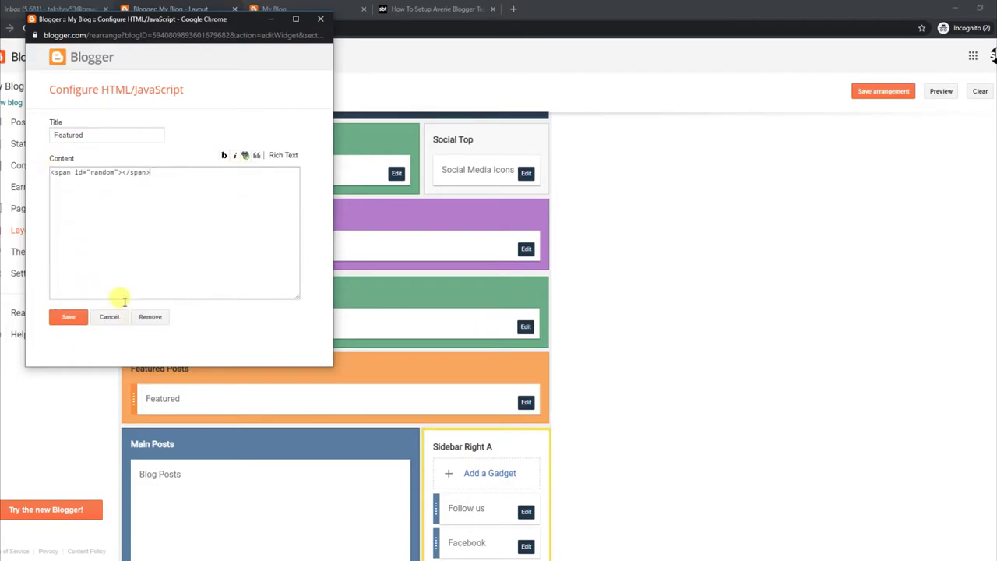
{"action": "left_click", "coordinate": [67, 321]}
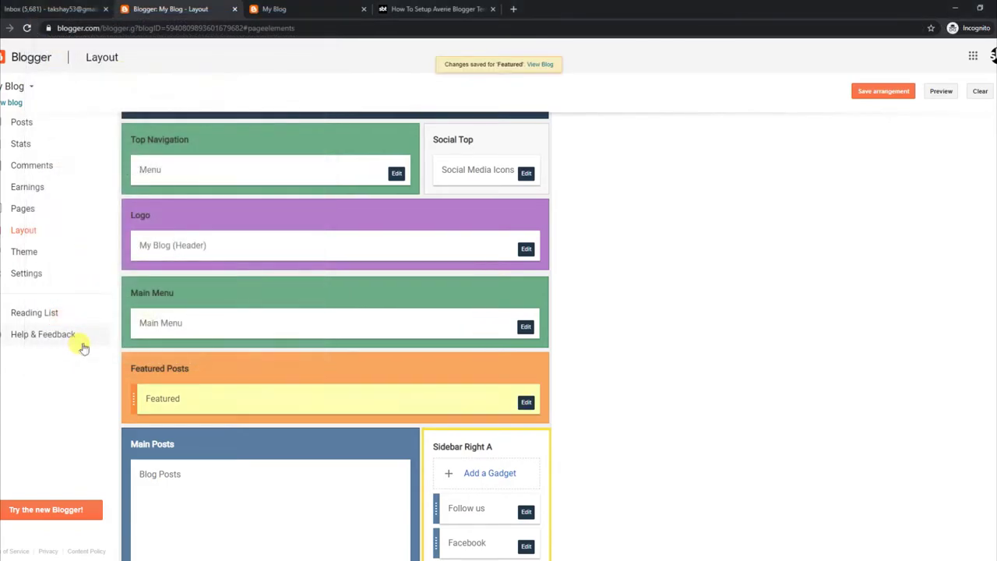
{"action": "left_click", "coordinate": [329, 6]}
{"action": "left_click", "coordinate": [24, 29]}
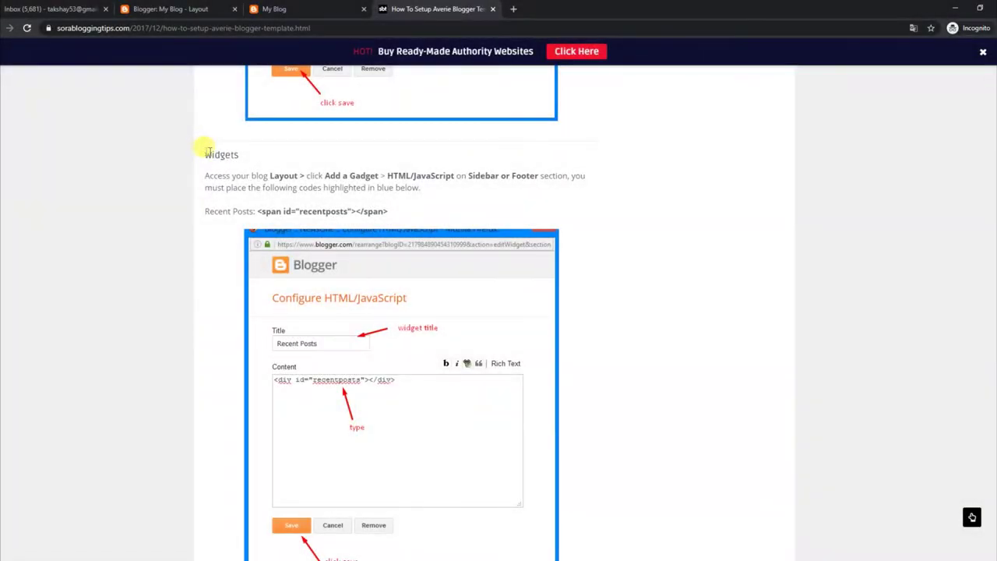
Read the guide's Widgets instructions and copy the recent posts code <span id="recentposts"></span>
{"action": "left_click_drag", "start_coordinate": [206, 175], "coordinate": [424, 197]}
{"action": "left_click_drag", "start_coordinate": [206, 210], "coordinate": [399, 217]}
{"action": "left_click", "coordinate": [291, 219]}
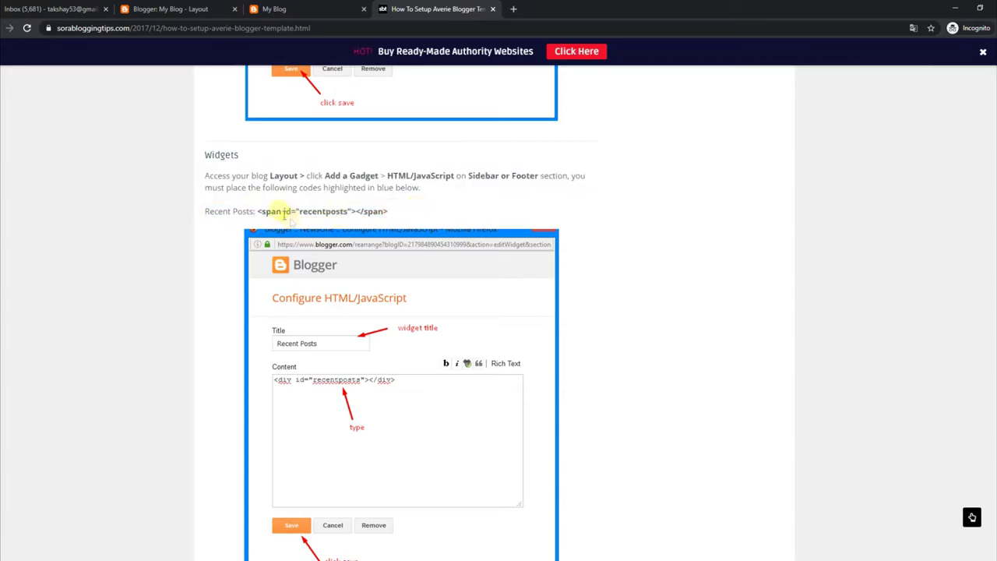
{"action": "left_click_drag", "start_coordinate": [259, 209], "coordinate": [399, 219]}
{"action": "right_click", "coordinate": [363, 206]}
{"action": "left_click", "coordinate": [386, 220]}
Add an untitled HTML/JavaScript gadget containing <span id="recentposts"></span> to the layout's Sidebar Right A section and save it
{"action": "left_click", "coordinate": [280, 8]}
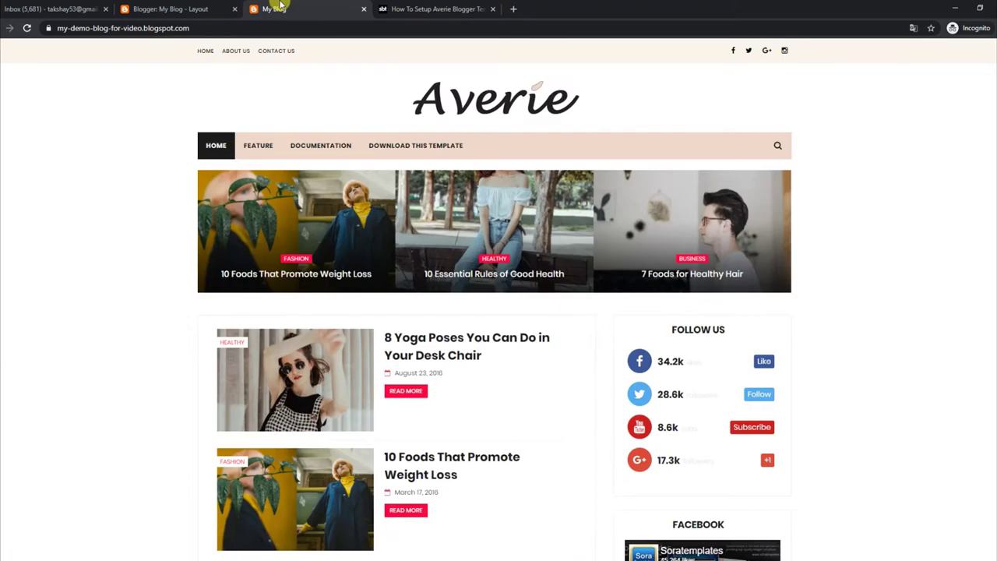
{"action": "scroll", "coordinate": [499, 312], "scroll_direction": "down", "scroll_amount": 8}
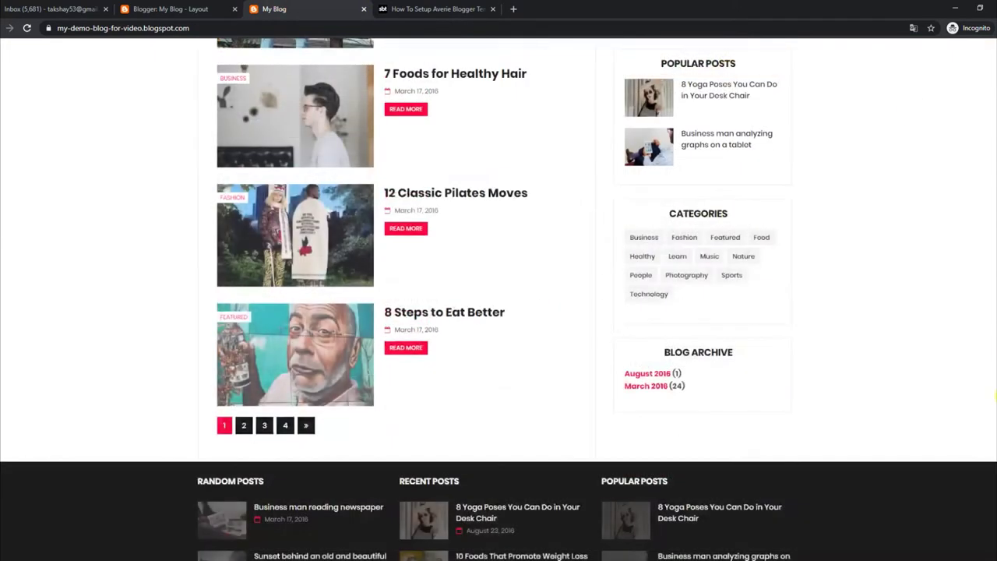
{"action": "scroll", "coordinate": [499, 311], "scroll_direction": "up", "scroll_amount": 3}
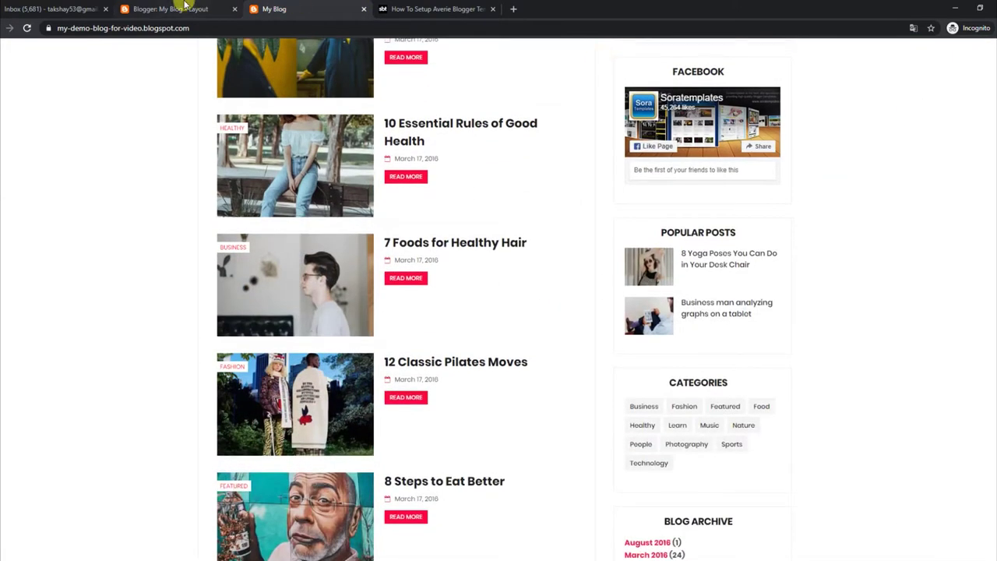
{"action": "left_click", "coordinate": [179, 7]}
{"action": "scroll", "coordinate": [562, 296], "scroll_direction": "down", "scroll_amount": 3}
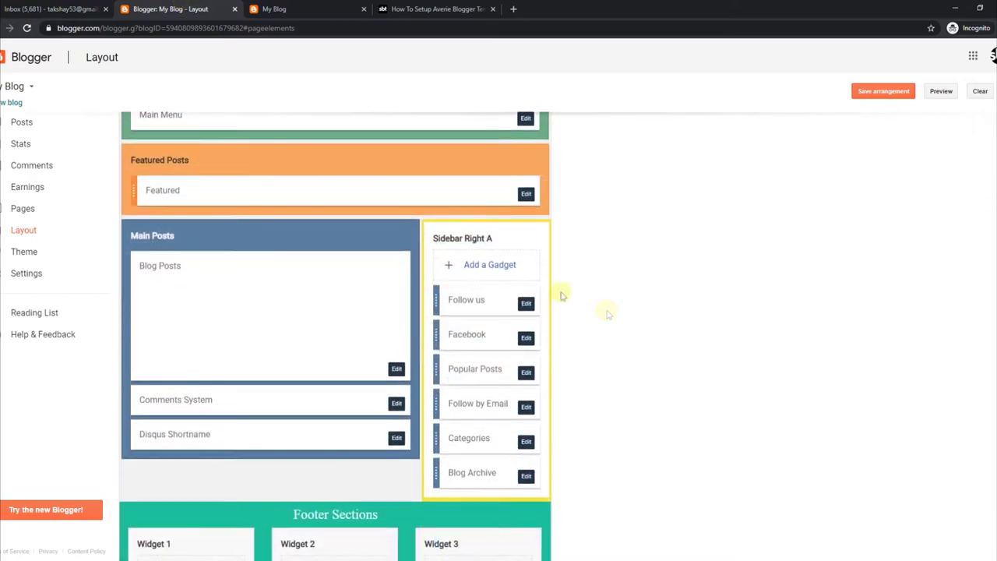
{"action": "left_click", "coordinate": [497, 267]}
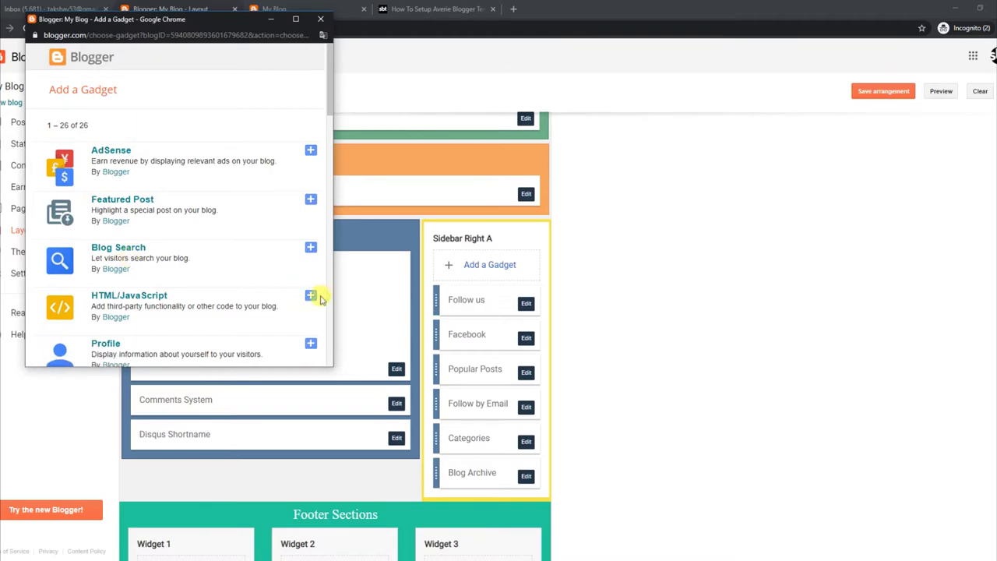
{"action": "left_click", "coordinate": [312, 297]}
{"action": "right_click", "coordinate": [72, 179]}
{"action": "left_click", "coordinate": [96, 264]}
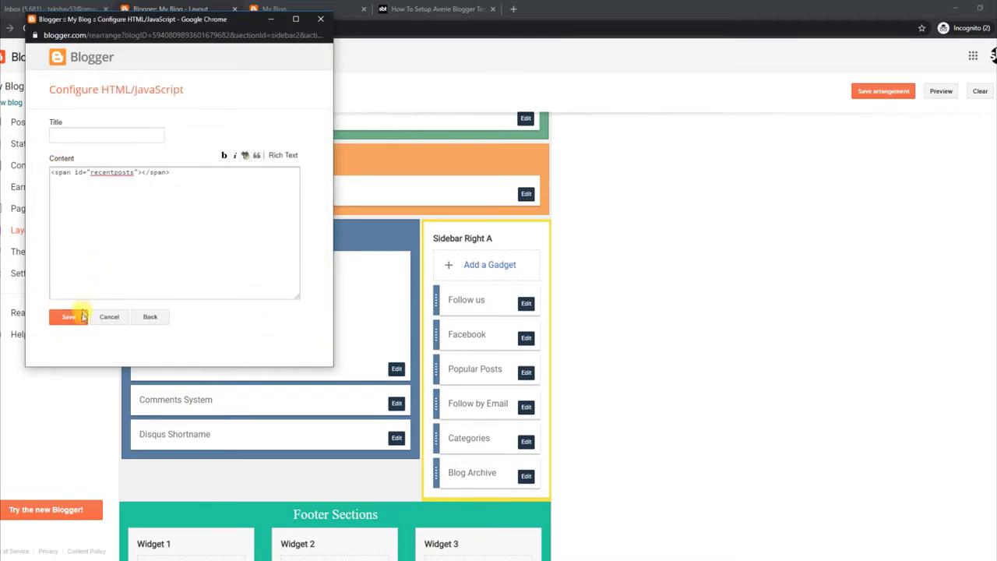
{"action": "left_click", "coordinate": [68, 317]}
Reload the blog and check the recent posts gadget in its sidebar
{"action": "left_click", "coordinate": [274, 9]}
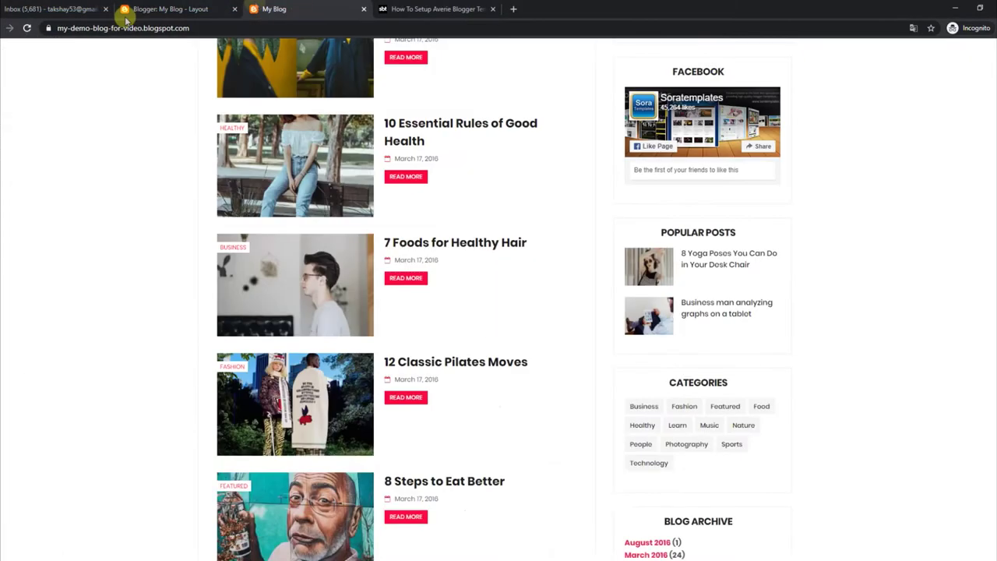
{"action": "left_click", "coordinate": [26, 28]}
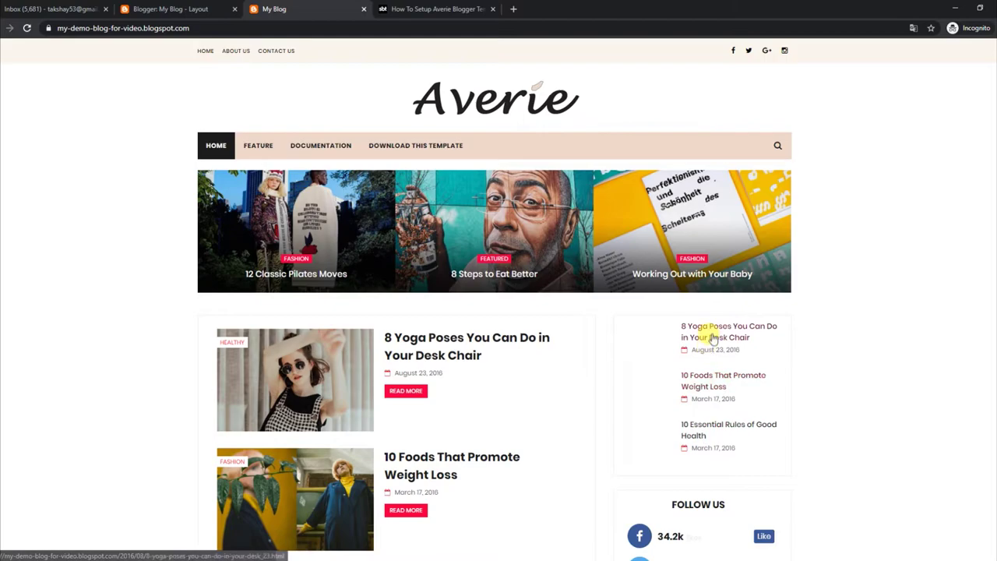
{"action": "left_click", "coordinate": [26, 28]}
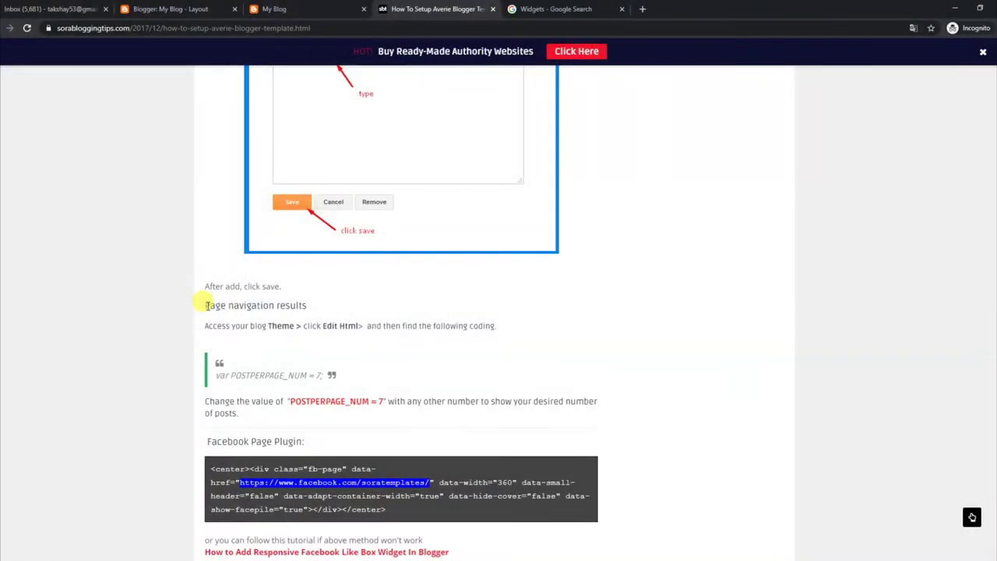
Read the guide's Page navigation results instructions and copy "var POSTPERPAGE" from the code line
{"action": "left_click_drag", "start_coordinate": [200, 304], "coordinate": [310, 304]}
{"action": "left_click_drag", "start_coordinate": [206, 327], "coordinate": [513, 333]}
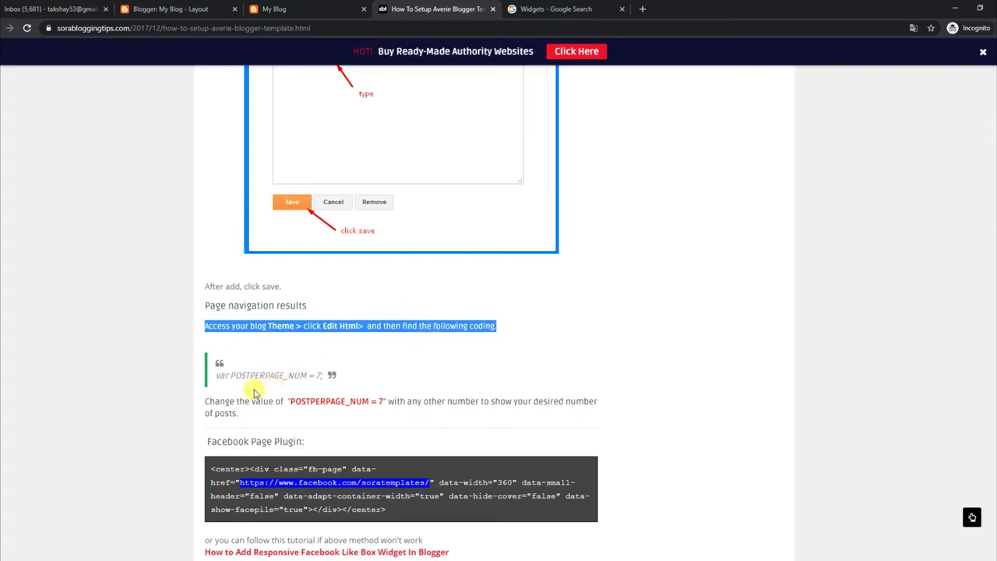
{"action": "left_click_drag", "start_coordinate": [218, 374], "coordinate": [274, 375]}
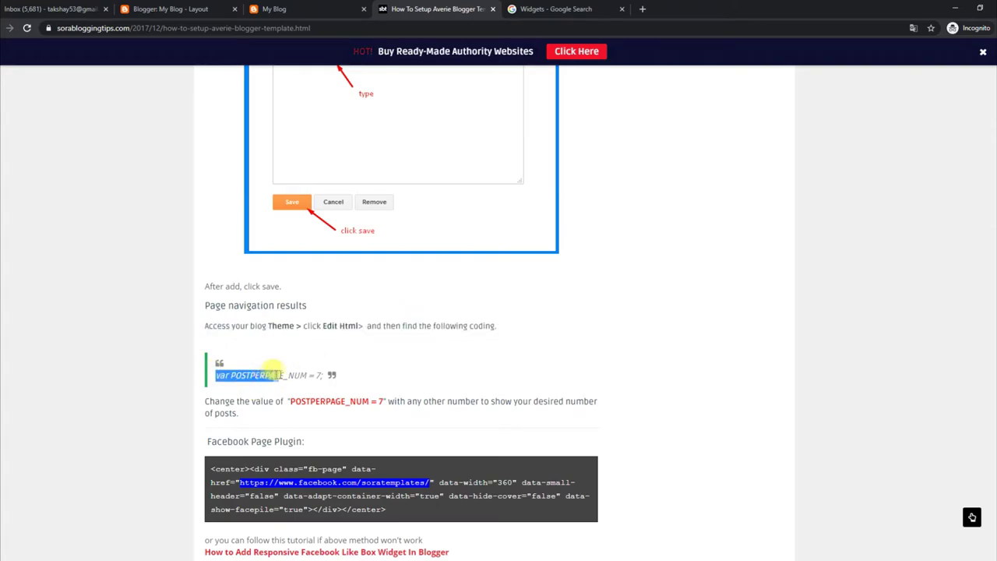
{"action": "right_click", "coordinate": [275, 373]}
{"action": "left_click", "coordinate": [355, 384]}
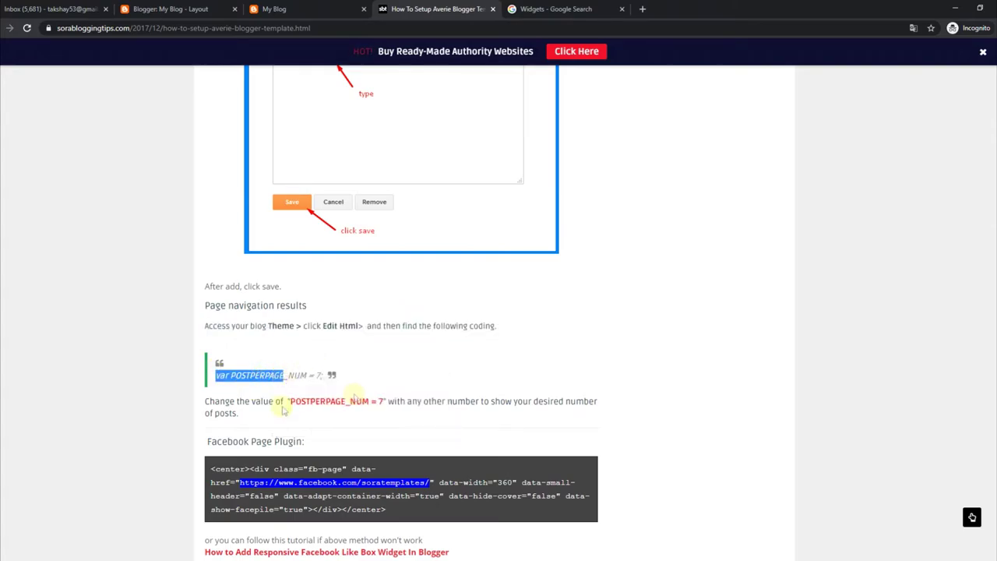
Return to the Blogger dashboard and open the blog's Theme page
{"action": "left_click", "coordinate": [312, 9]}
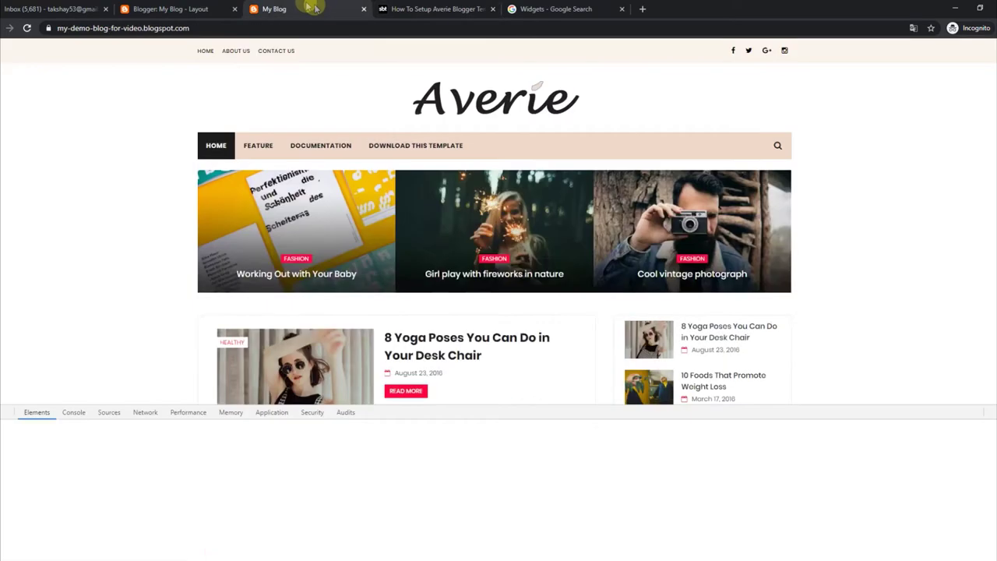
{"action": "left_click", "coordinate": [220, 8]}
{"action": "left_click", "coordinate": [23, 252]}
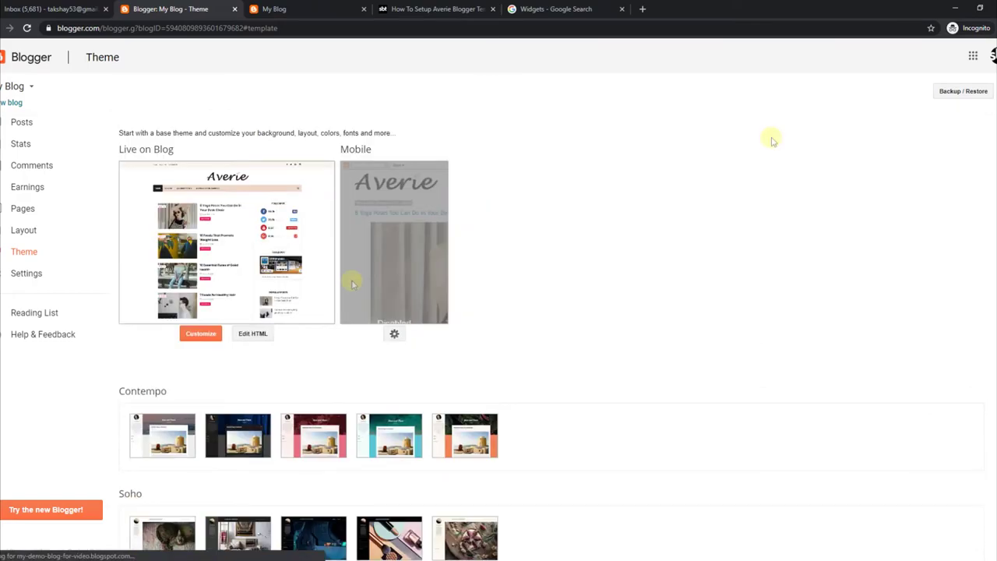
Open the theme's HTML code for editing and search it for "var POSTPERPAGE"
{"action": "left_click", "coordinate": [269, 335]}
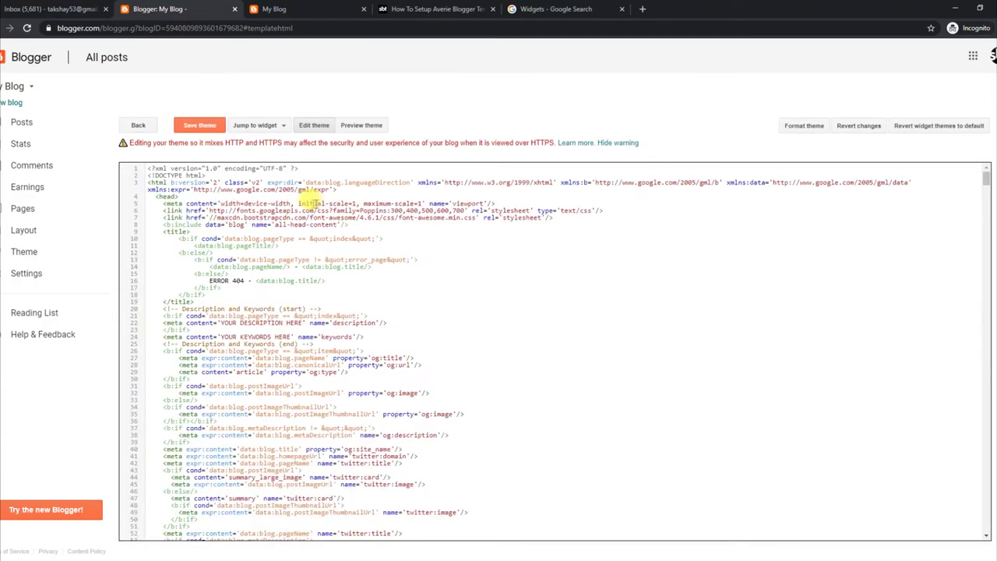
{"action": "key", "text": "ctrl+f"}
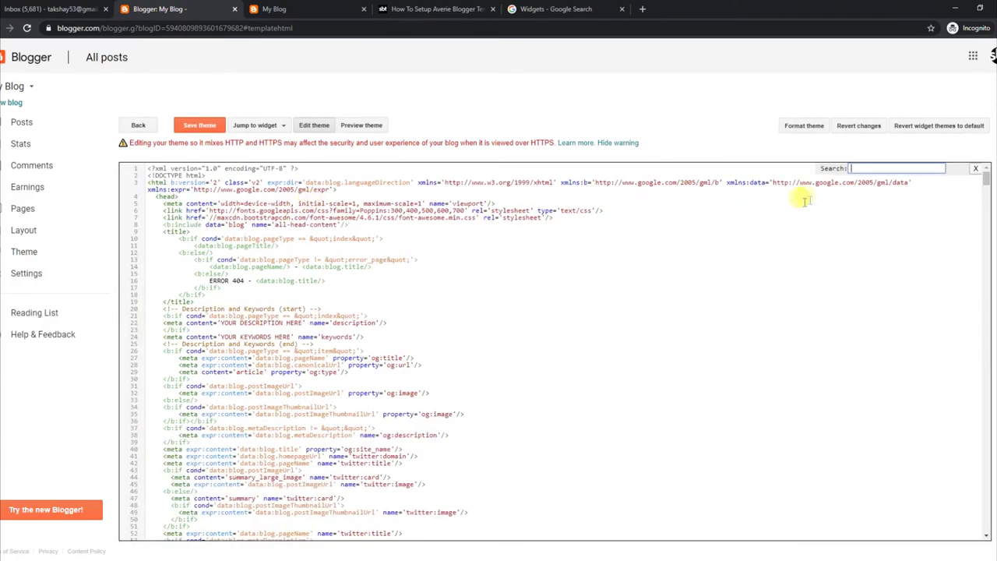
{"action": "right_click", "coordinate": [880, 166]}
{"action": "left_click", "coordinate": [888, 250]}
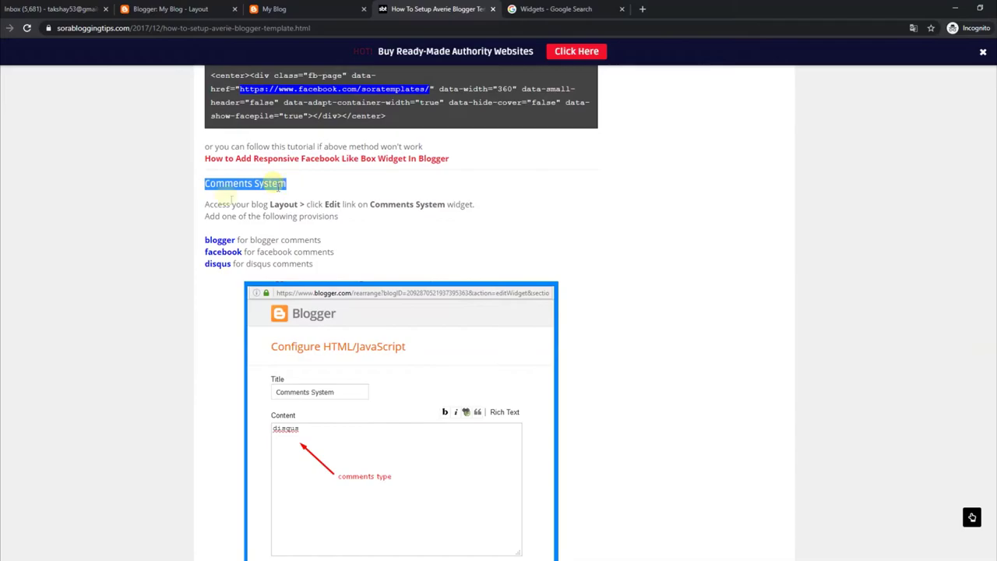
Read the guide's Comments System instructions, including the blogger, facebook and disqus options
{"action": "left_click_drag", "start_coordinate": [205, 207], "coordinate": [368, 222]}
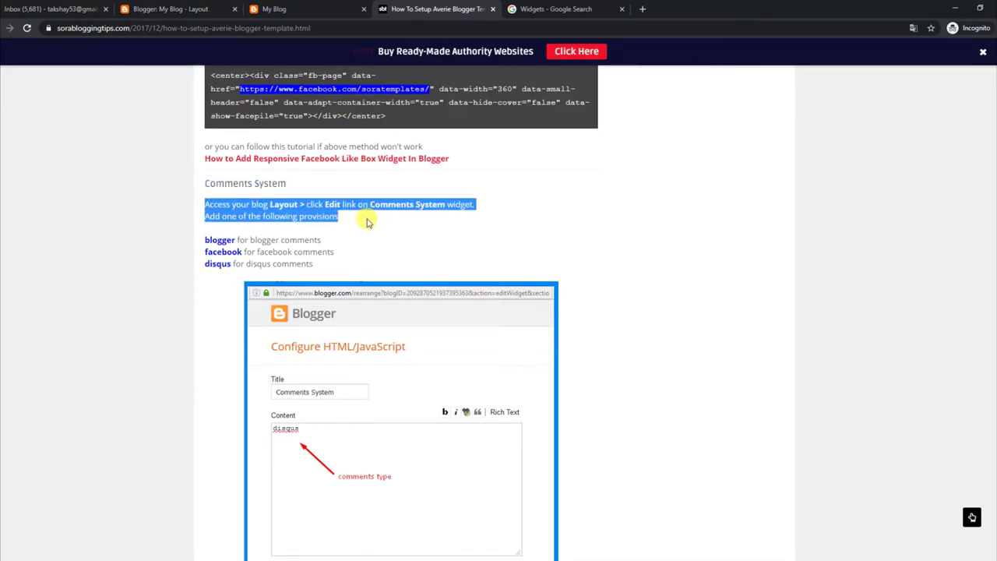
{"action": "left_click_drag", "start_coordinate": [205, 239], "coordinate": [327, 245]}
{"action": "left_click_drag", "start_coordinate": [205, 251], "coordinate": [334, 253]}
{"action": "left_click_drag", "start_coordinate": [209, 264], "coordinate": [327, 269]}
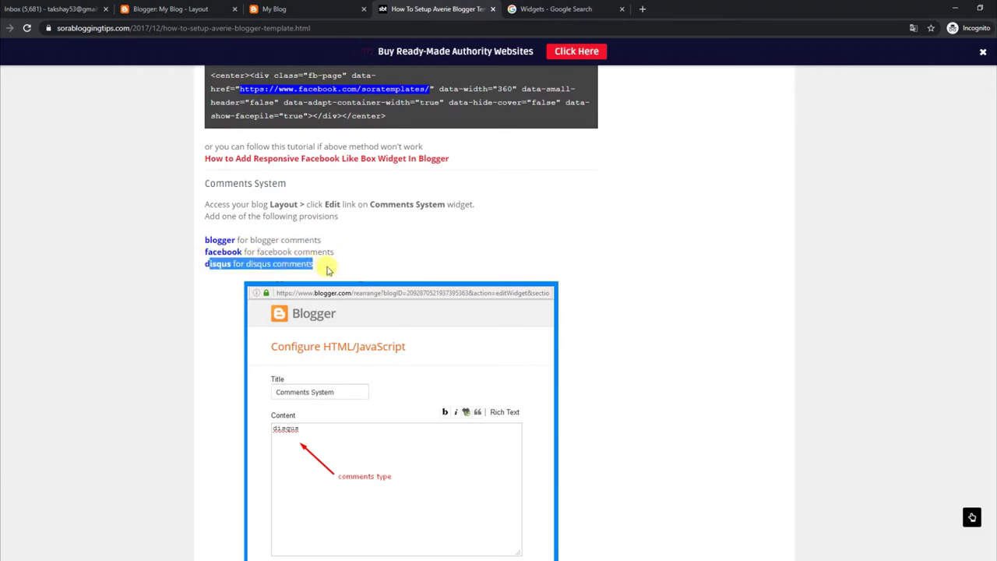
{"action": "scroll", "coordinate": [958, 311], "scroll_direction": "down", "scroll_amount": 9}
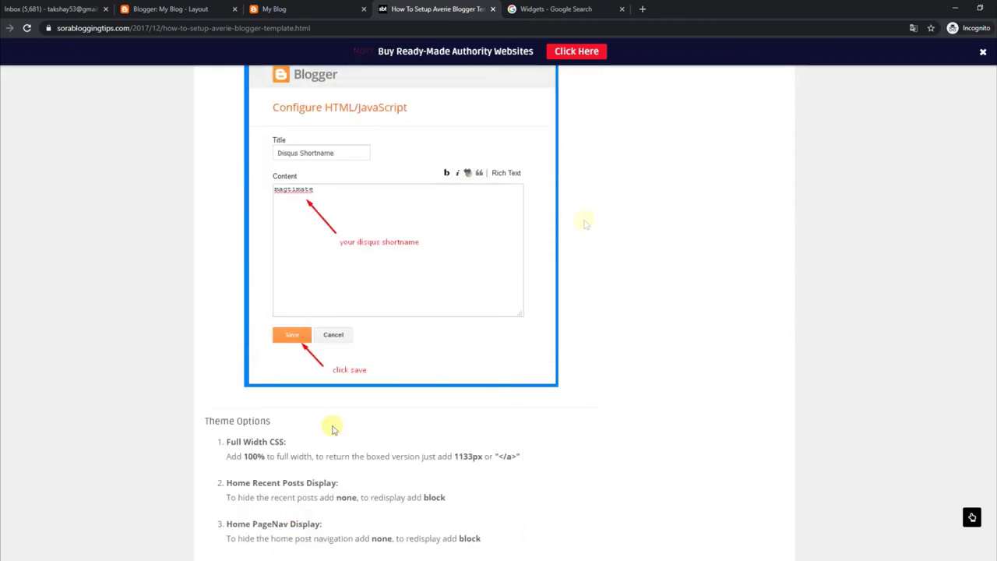
Open the Comments System gadget in the Blogger layout's Main Posts section and save it with "blogger" as its content
{"action": "left_click", "coordinate": [185, 8]}
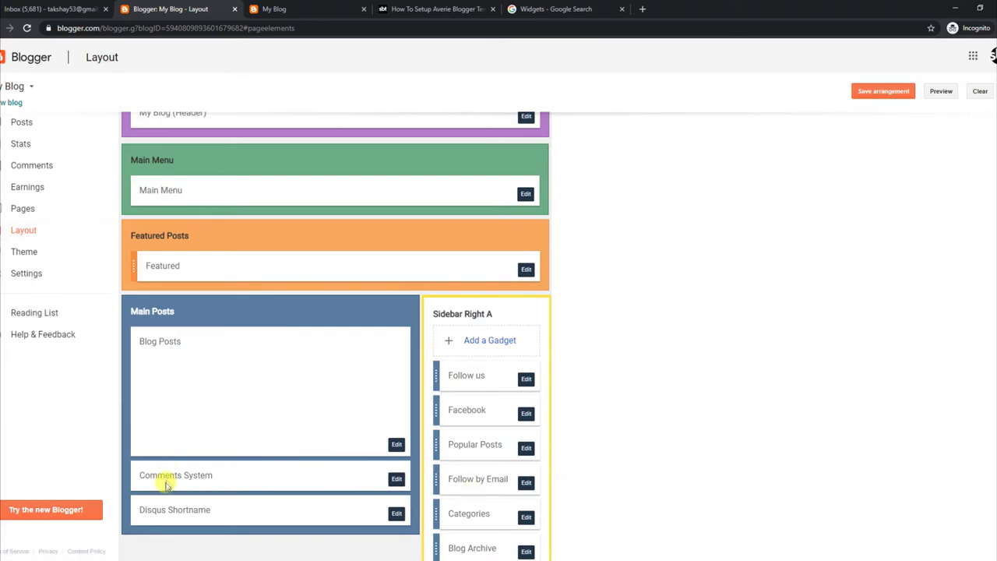
{"action": "left_click", "coordinate": [395, 478]}
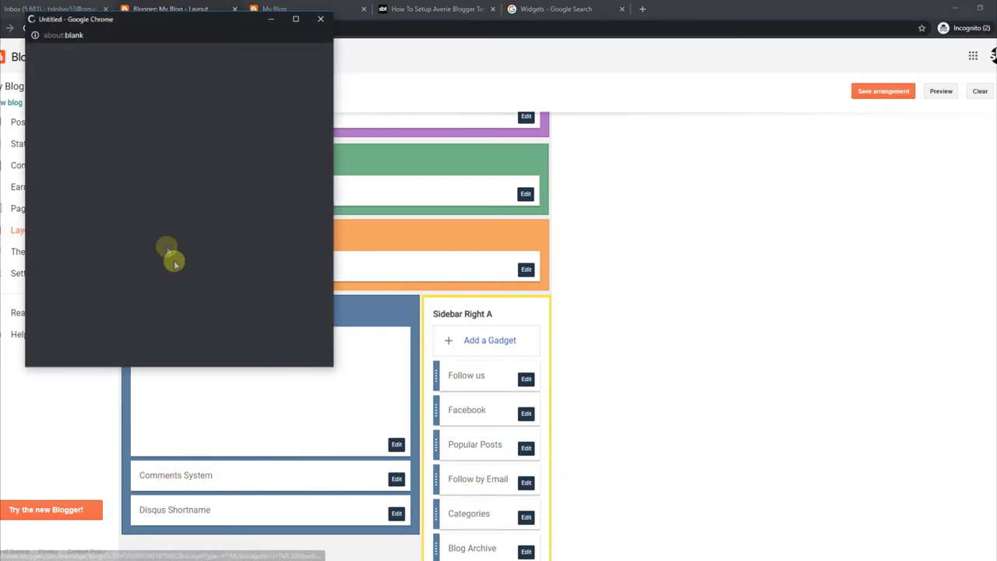
{"action": "left_click", "coordinate": [83, 171]}
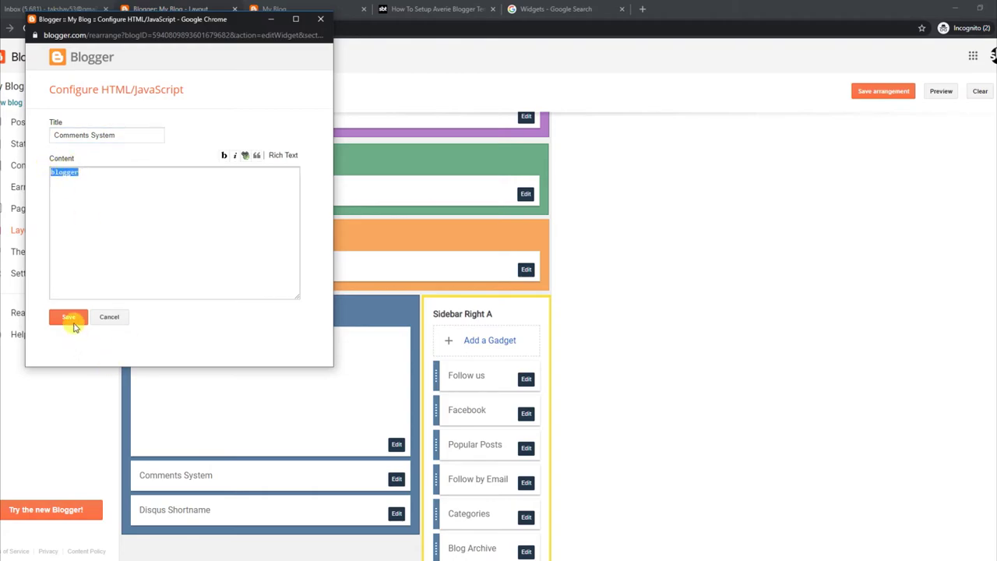
{"action": "left_click", "coordinate": [74, 326]}
Open the Disqus Shortname gadget, select the shortname in its content and save the gadget
{"action": "left_click", "coordinate": [397, 512]}
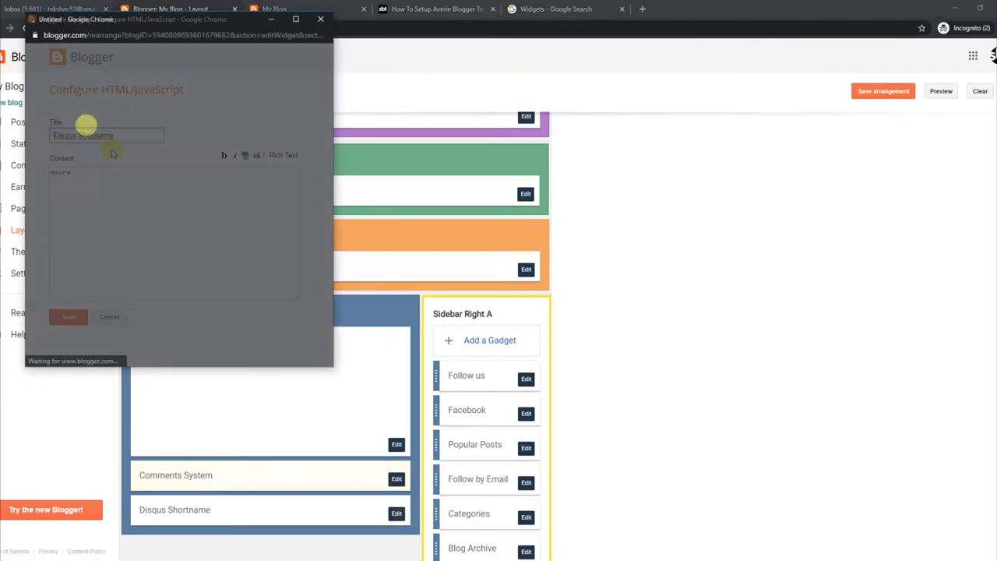
{"action": "left_click_drag", "start_coordinate": [79, 173], "coordinate": [49, 178]}
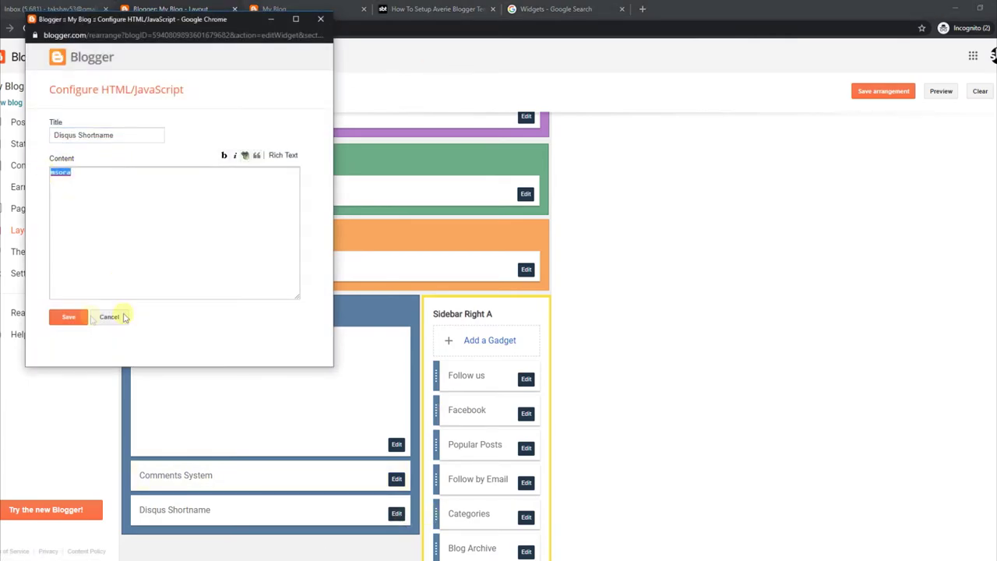
{"action": "left_click", "coordinate": [68, 316]}
Read the guide's five Theme Options, from Full Width CSS to Item Posts Navigation Display
{"action": "left_click", "coordinate": [319, 9]}
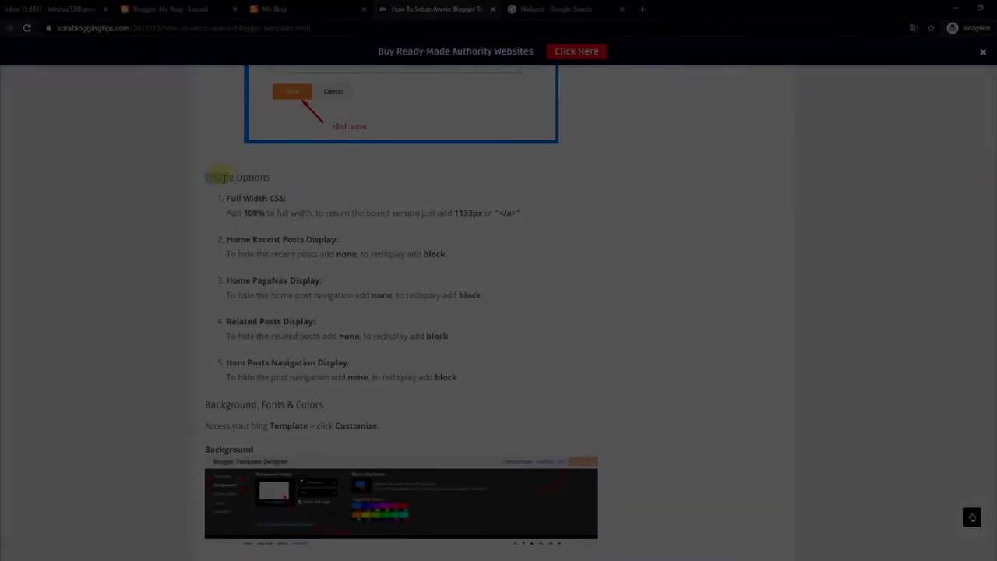
{"action": "left_click_drag", "start_coordinate": [222, 178], "coordinate": [550, 214]}
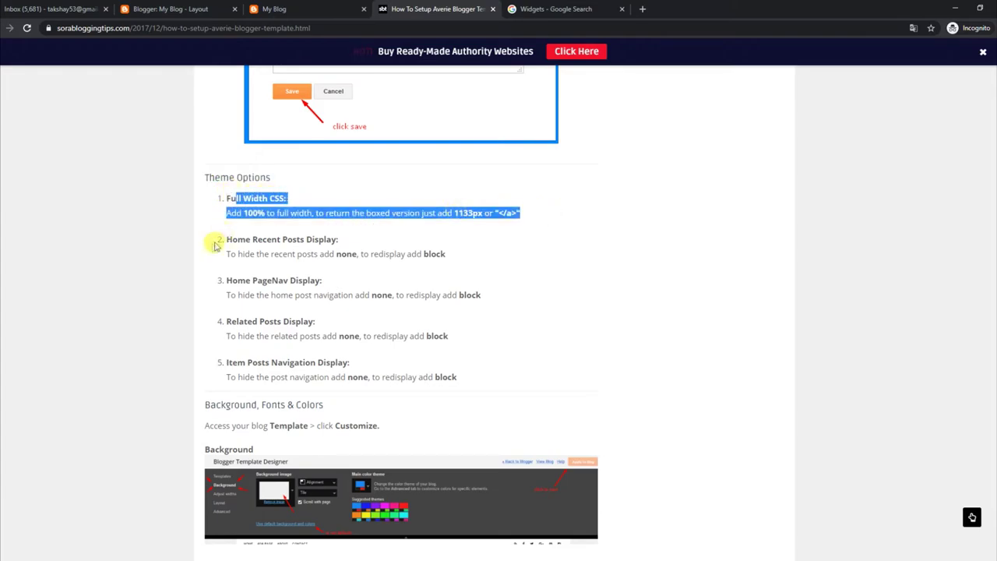
{"action": "left_click_drag", "start_coordinate": [225, 239], "coordinate": [467, 257]}
{"action": "left_click_drag", "start_coordinate": [227, 279], "coordinate": [488, 301]}
{"action": "left_click_drag", "start_coordinate": [227, 321], "coordinate": [469, 338]}
{"action": "left_click_drag", "start_coordinate": [225, 363], "coordinate": [504, 380]}
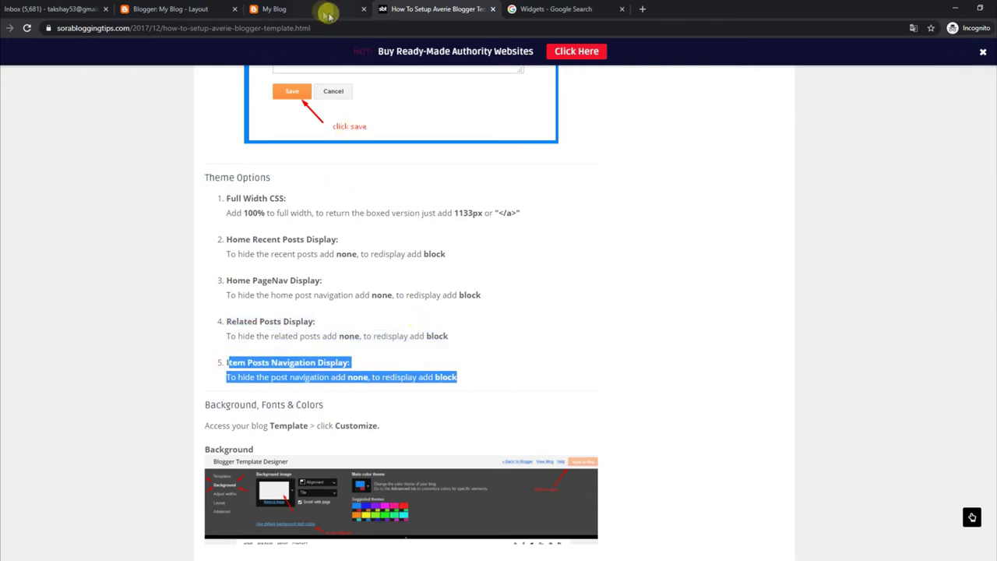
In the Blogger layout, inspect each of the five Theme Options gadgets in turn, closing each without changes
{"action": "left_click", "coordinate": [329, 14]}
{"action": "left_click", "coordinate": [178, 7]}
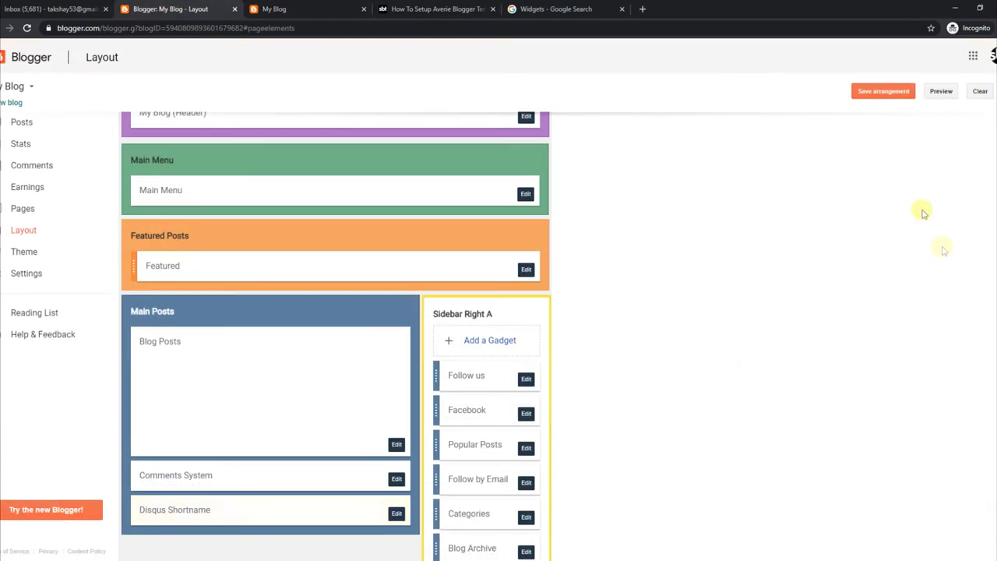
{"action": "scroll", "coordinate": [974, 179], "scroll_direction": "up", "scroll_amount": 4}
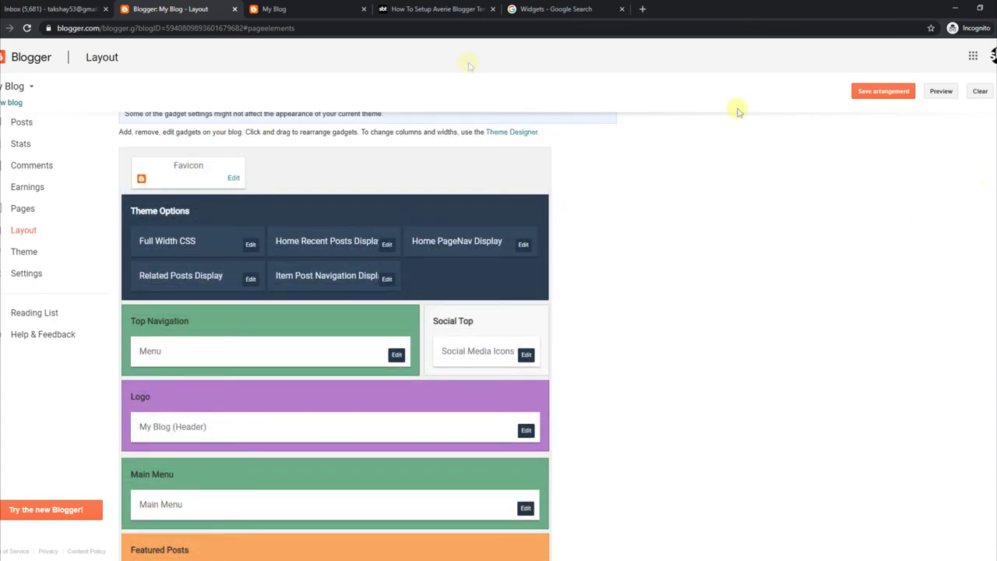
{"action": "left_click", "coordinate": [247, 248]}
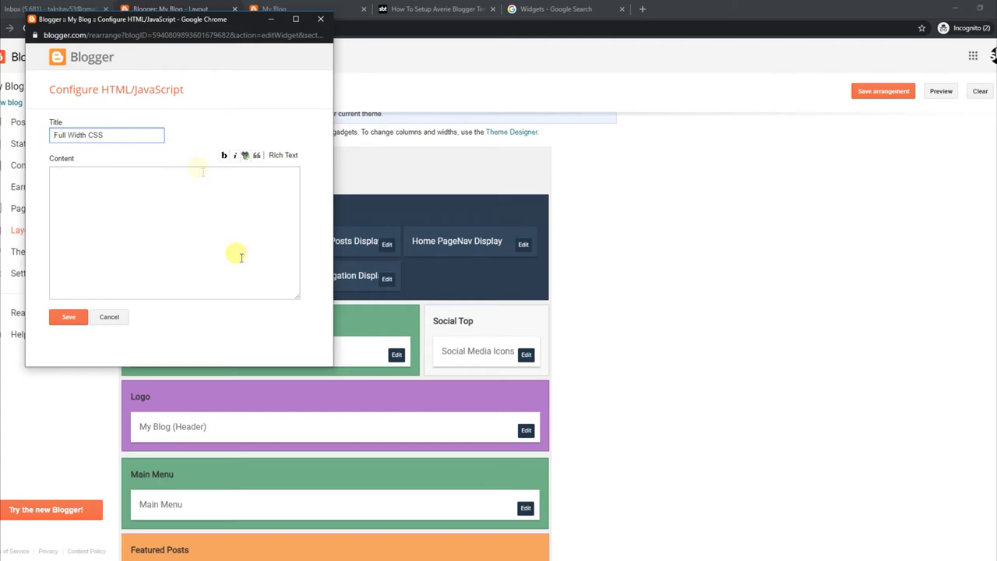
{"action": "left_click", "coordinate": [320, 19]}
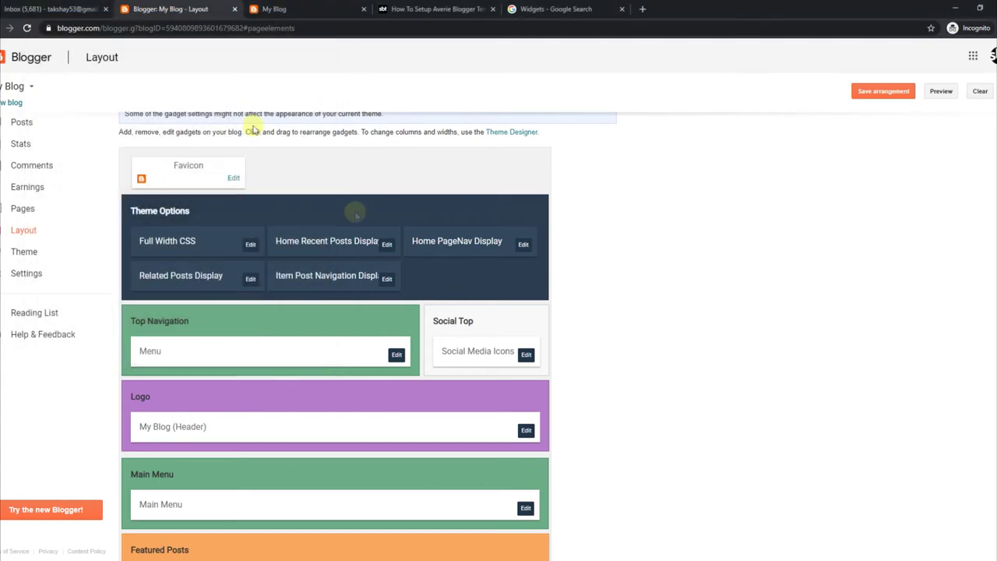
{"action": "left_click", "coordinate": [385, 243]}
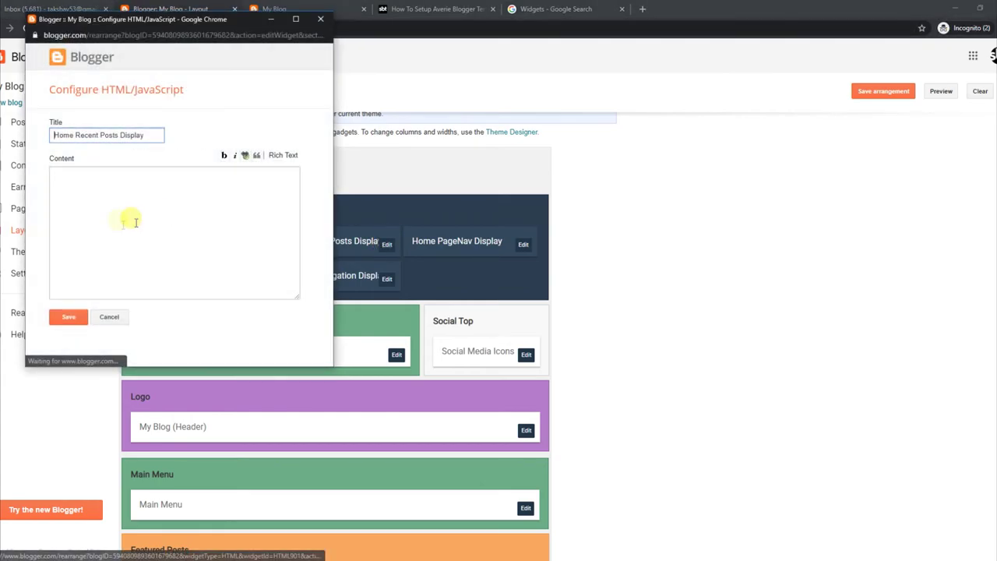
{"action": "left_click", "coordinate": [320, 19]}
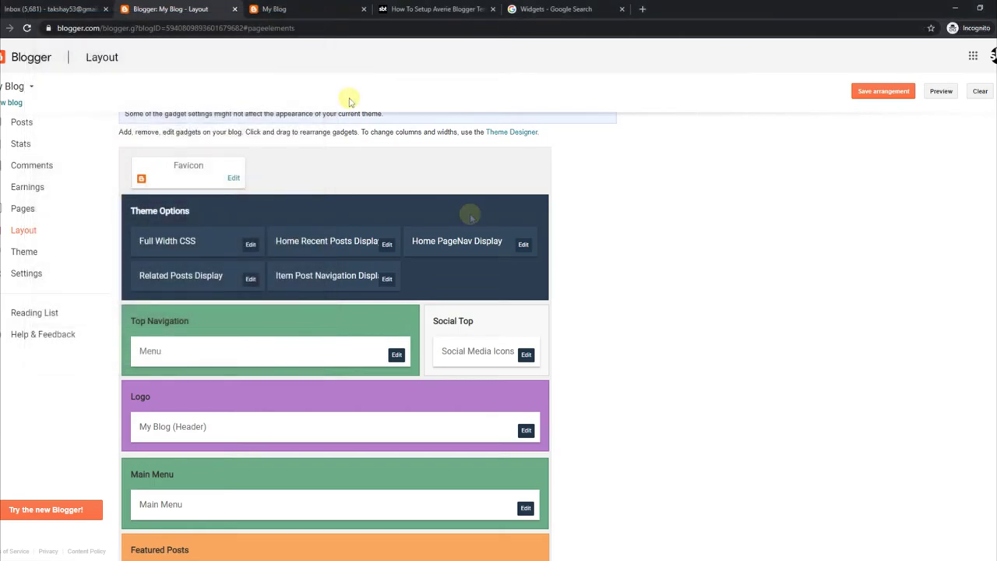
{"action": "left_click", "coordinate": [521, 246]}
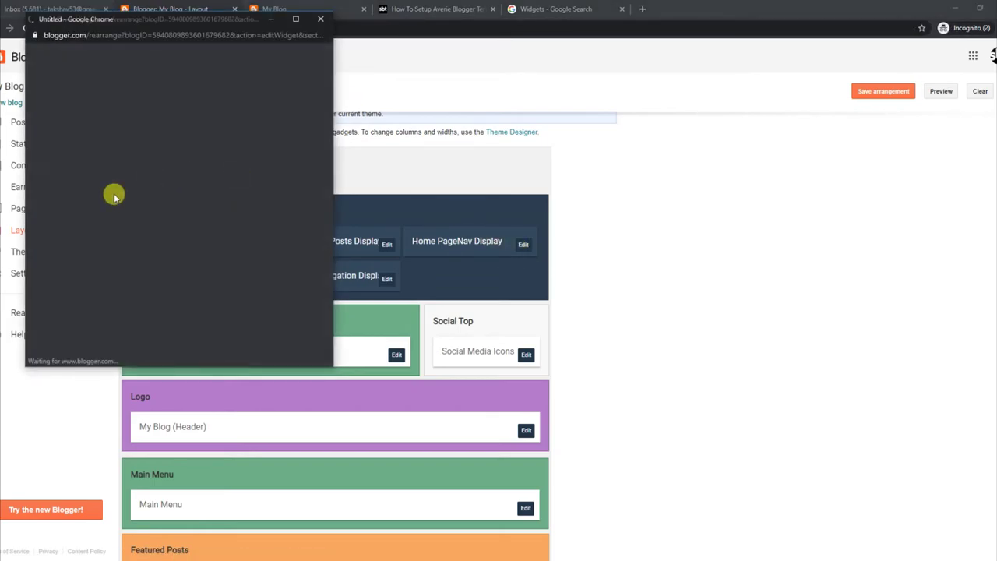
{"action": "left_click", "coordinate": [321, 19]}
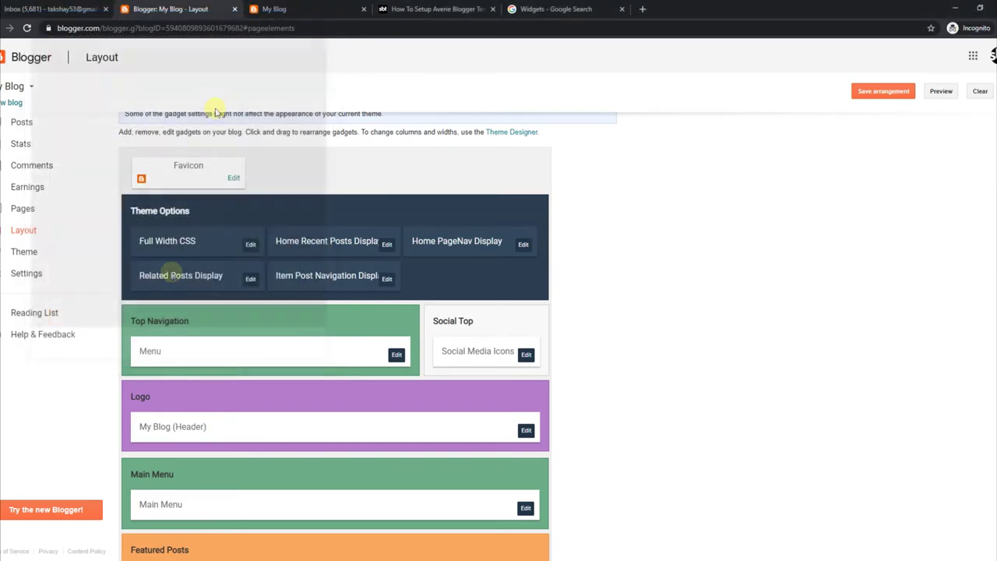
{"action": "left_click", "coordinate": [250, 278]}
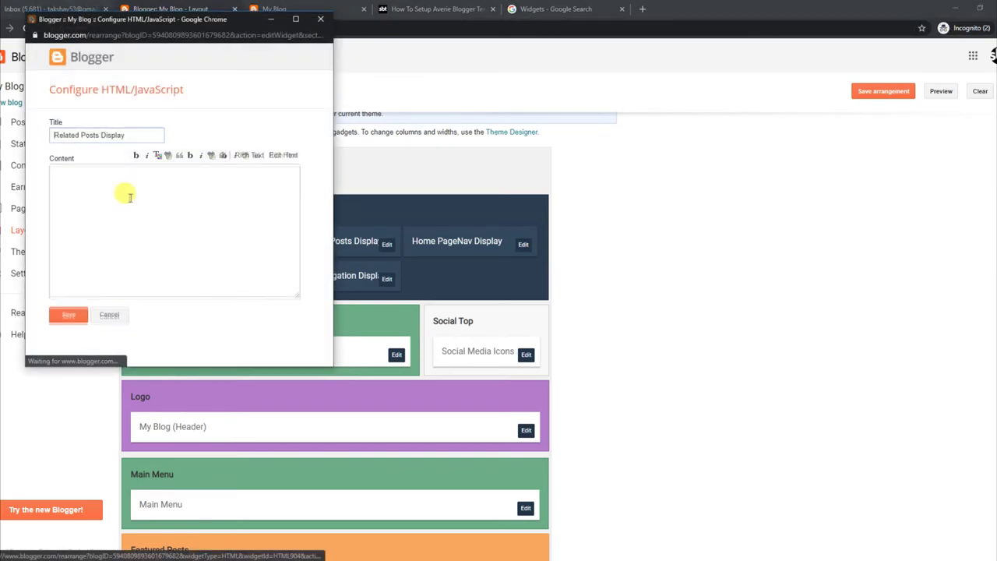
{"action": "left_click", "coordinate": [320, 19]}
{"action": "left_click", "coordinate": [389, 276]}
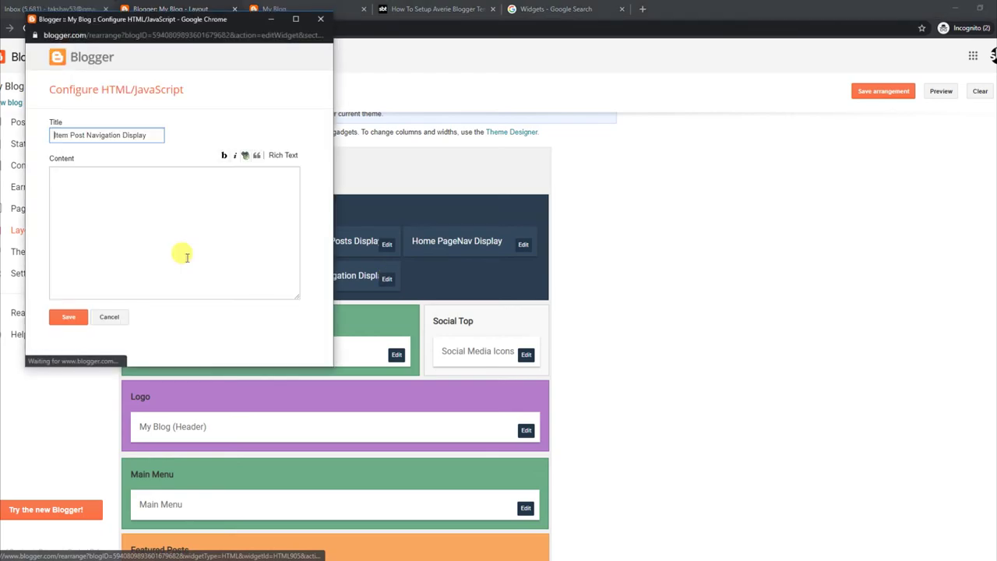
{"action": "left_click", "coordinate": [320, 18]}
Return to the setup guide and copy the value "block" from the Home Recent Posts Display option
{"action": "left_click", "coordinate": [405, 9]}
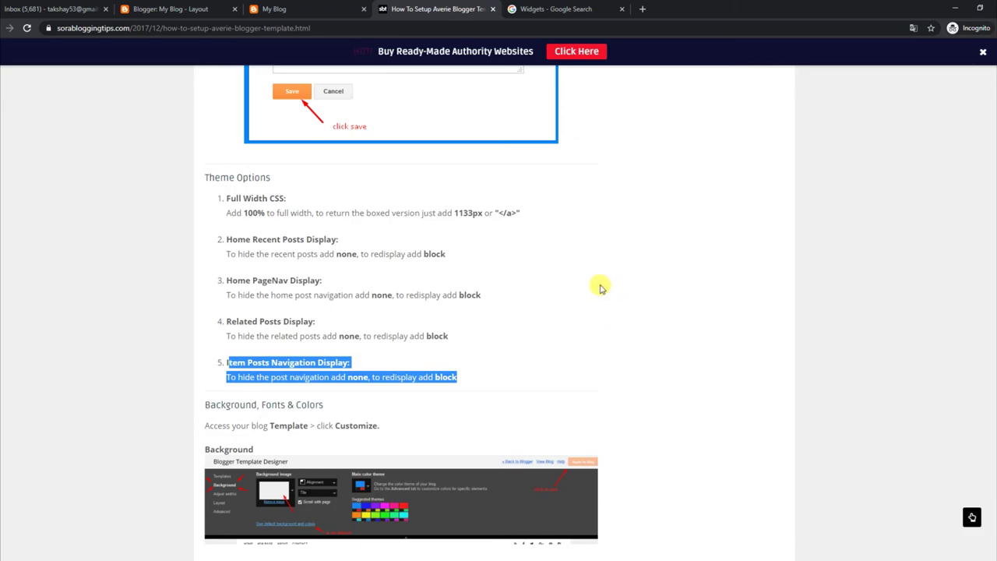
{"action": "left_click_drag", "start_coordinate": [424, 254], "coordinate": [450, 257]}
{"action": "right_click", "coordinate": [435, 253]}
{"action": "left_click", "coordinate": [460, 260]}
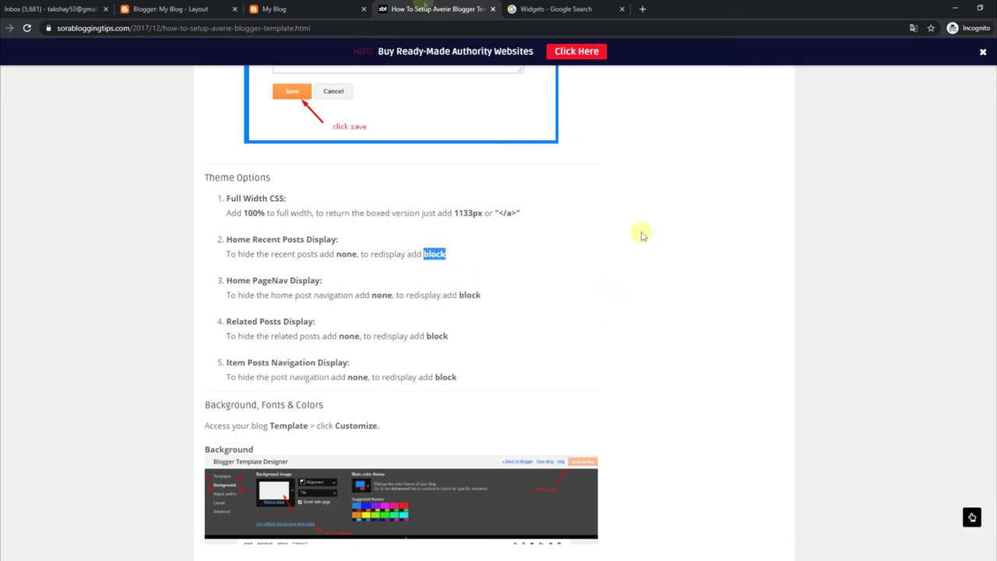
Set the content of the layout's Related Posts Display gadget to "block" and save it
{"action": "left_click", "coordinate": [321, 7]}
{"action": "left_click", "coordinate": [228, 7]}
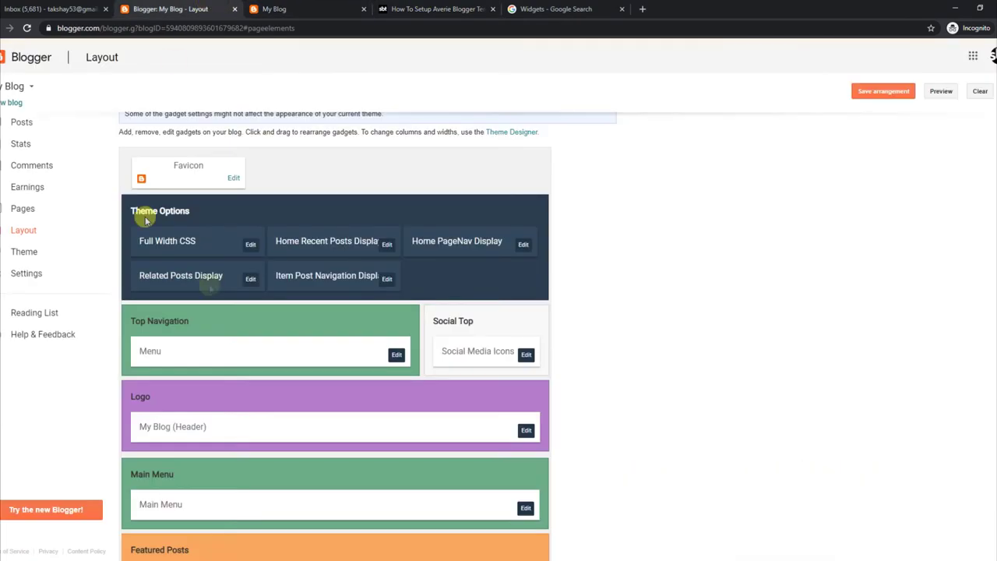
{"action": "left_click", "coordinate": [251, 281]}
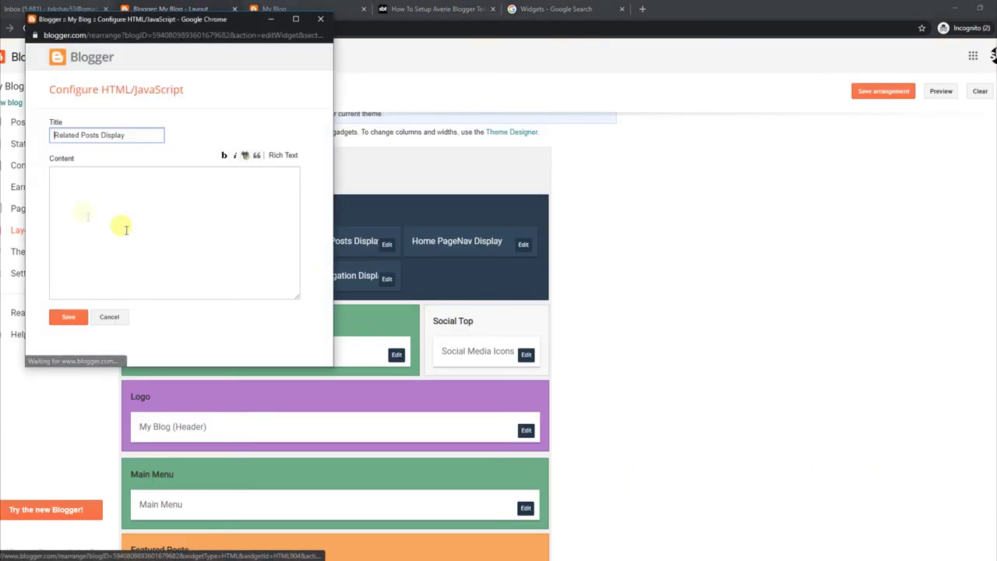
{"action": "right_click", "coordinate": [83, 193]}
{"action": "left_click", "coordinate": [116, 277]}
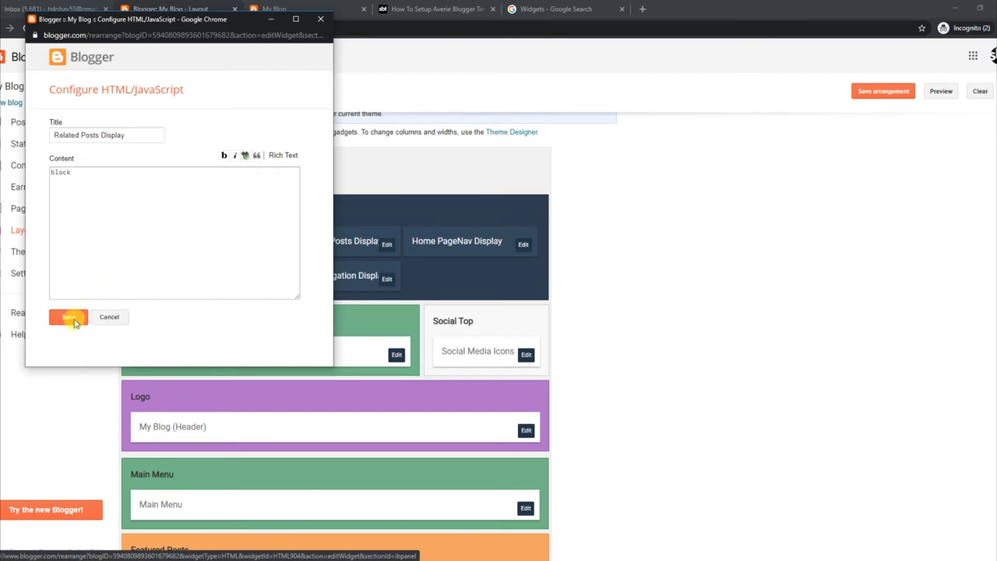
Open the blog post "8 Yoga Poses You Can Do in Your Desk Chair" and check its related posts section
{"action": "left_click", "coordinate": [320, 7]}
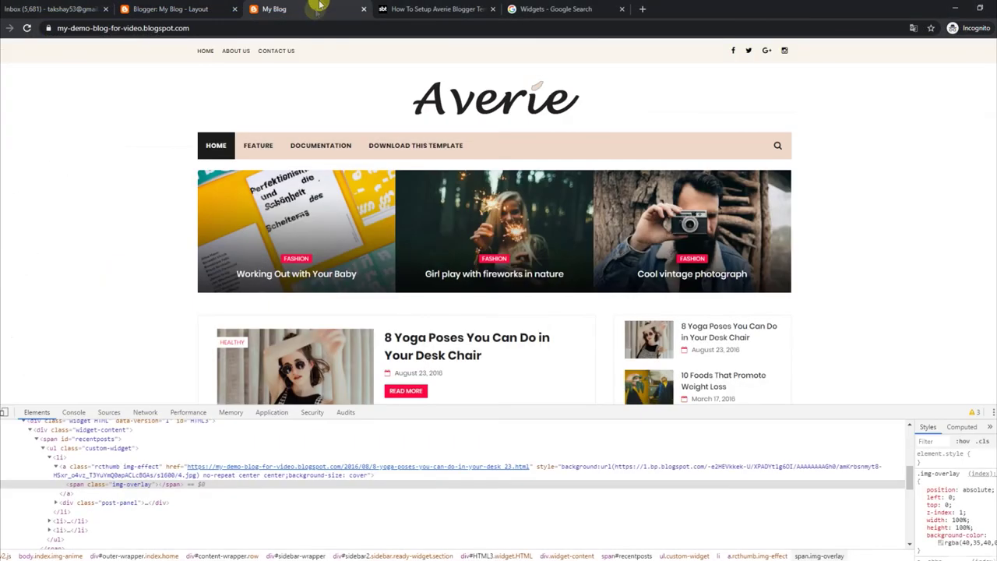
{"action": "left_click", "coordinate": [356, 335]}
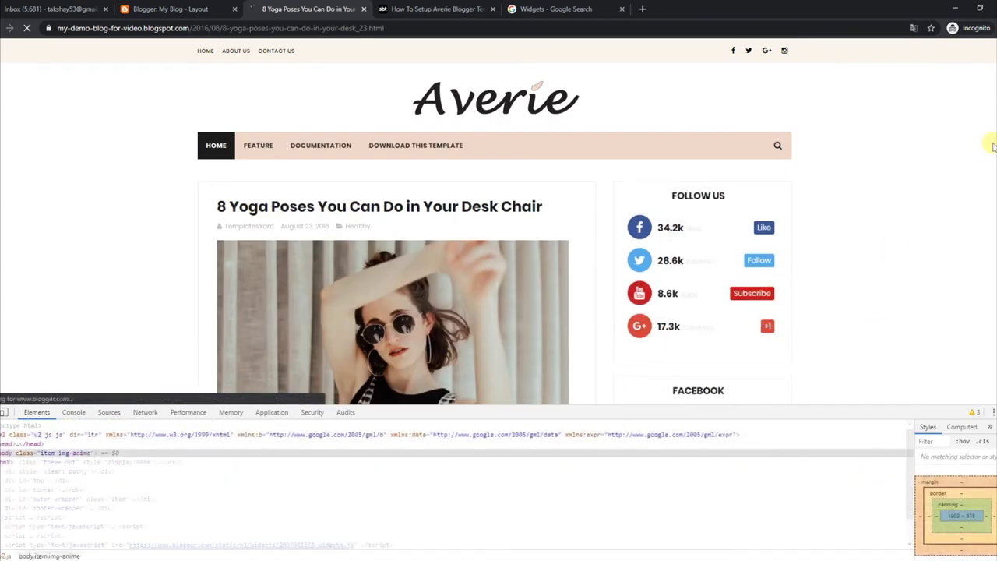
{"action": "scroll", "coordinate": [499, 218], "scroll_direction": "down", "scroll_amount": 15}
{"action": "scroll", "coordinate": [498, 219], "scroll_direction": "up", "scroll_amount": 5}
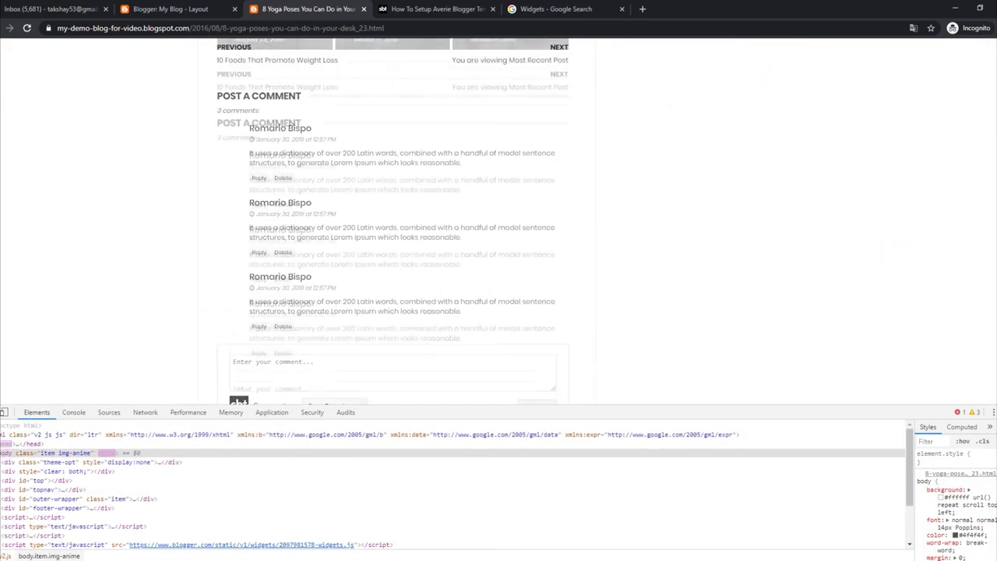
{"action": "scroll", "coordinate": [669, 183], "scroll_direction": "up", "scroll_amount": 2}
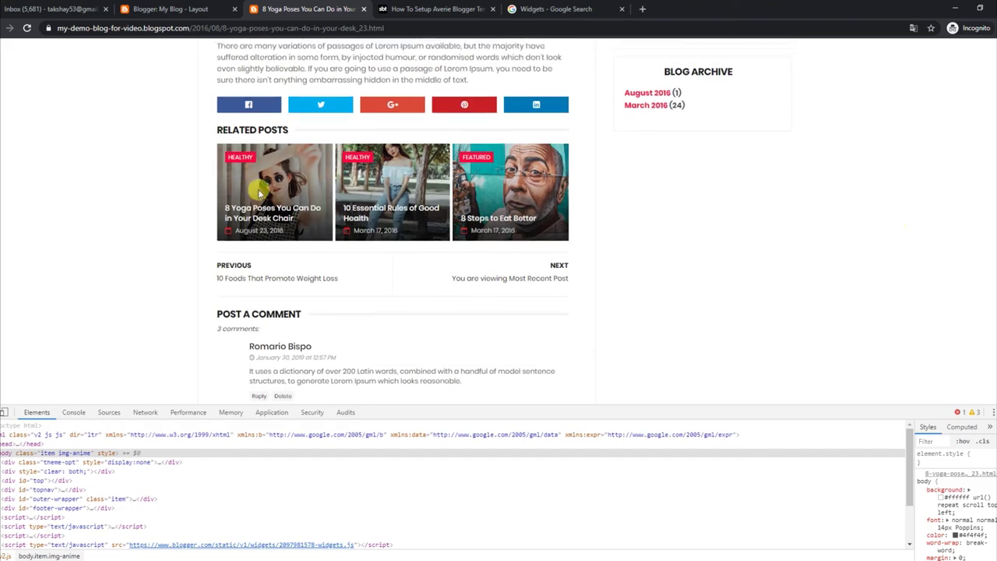
{"action": "scroll", "coordinate": [510, 191], "scroll_direction": "up", "scroll_amount": 10}
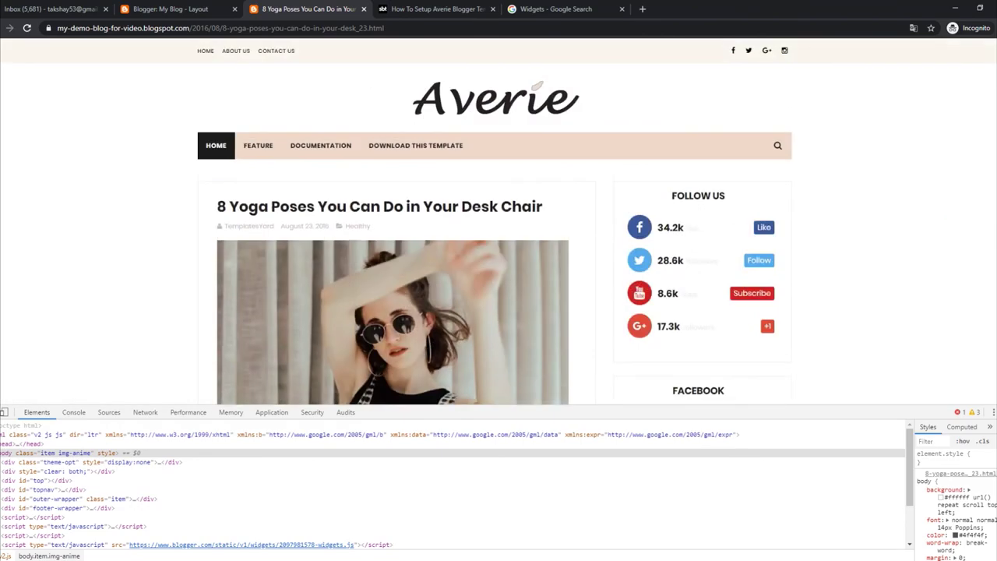